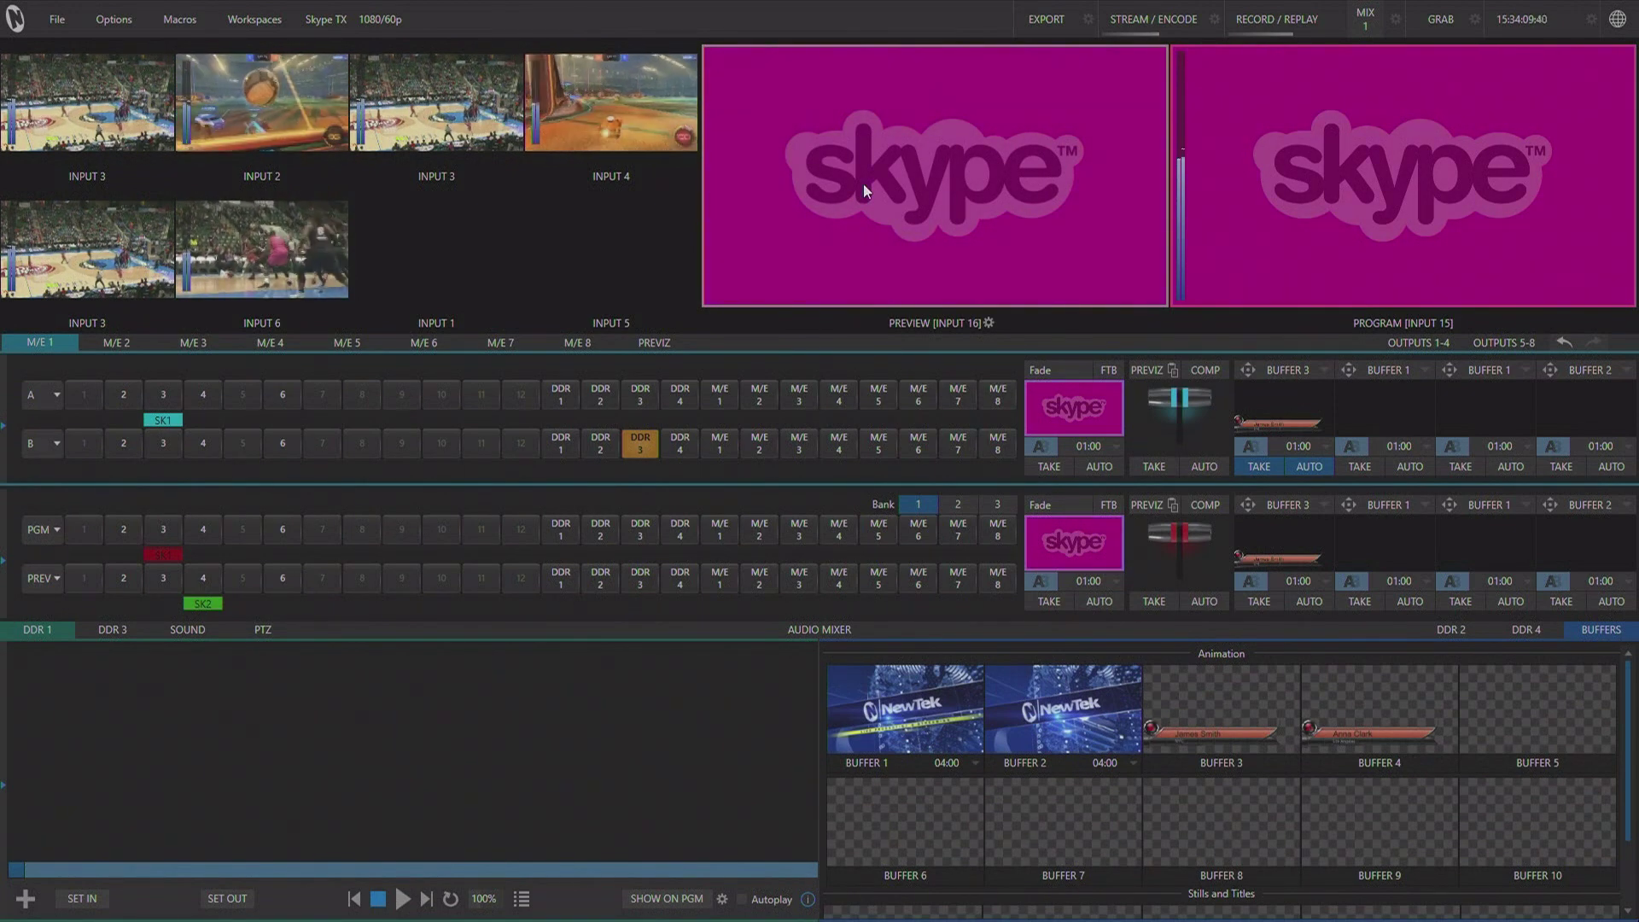
Set Input 1's source to Skype TX Caller [1]
right_click(463, 246)
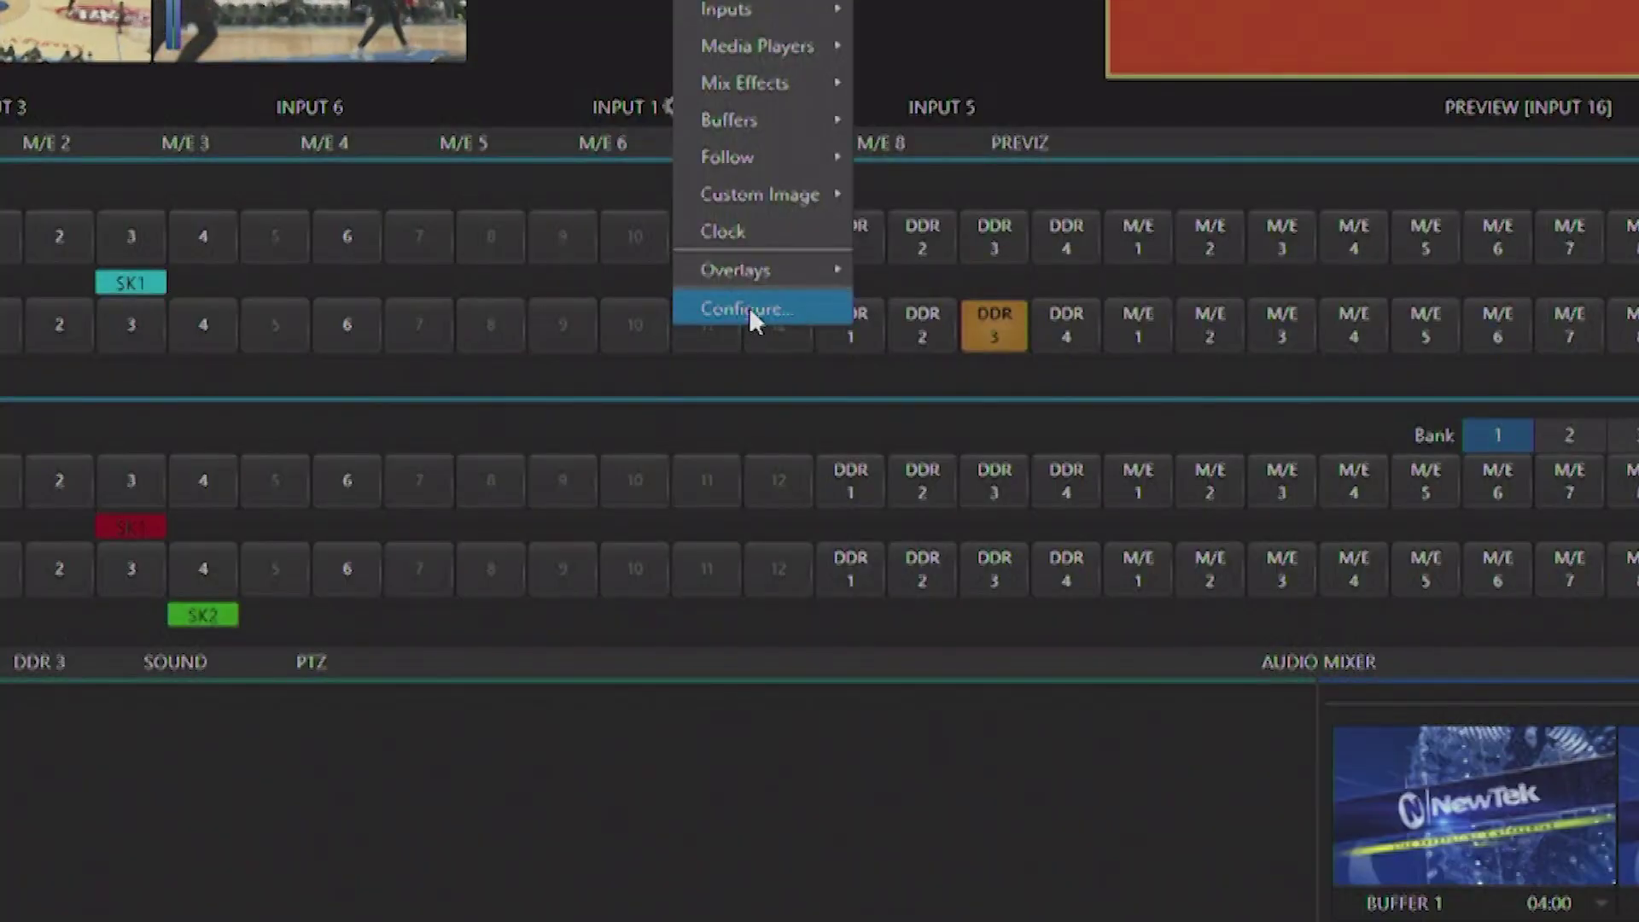
left_click(503, 434)
left_click(905, 258)
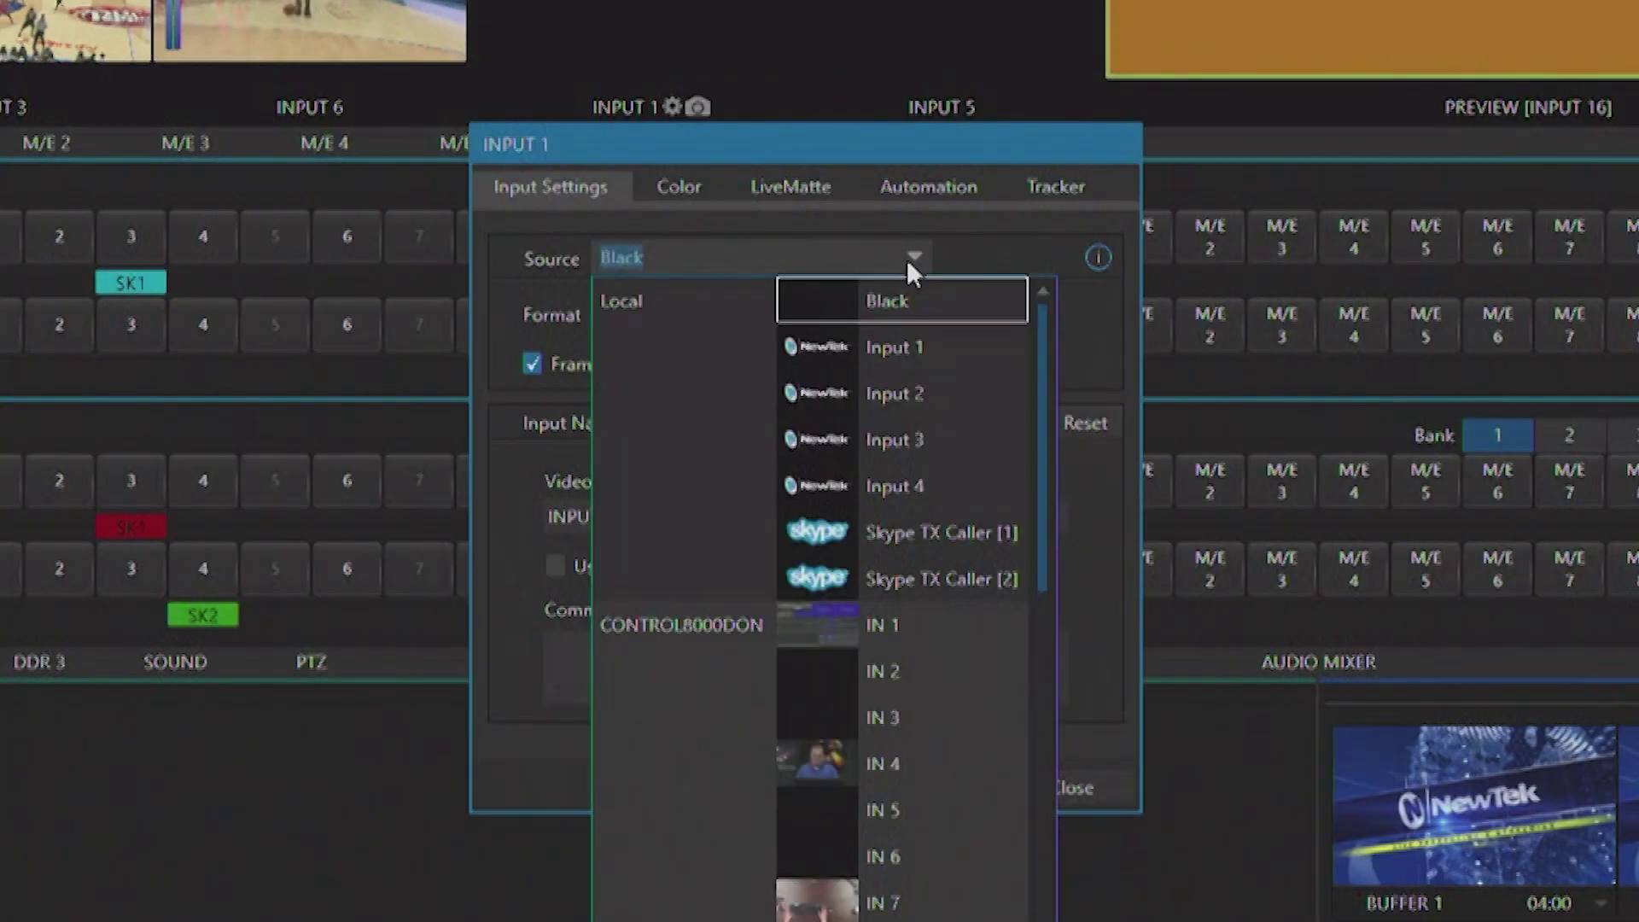
left_click(933, 530)
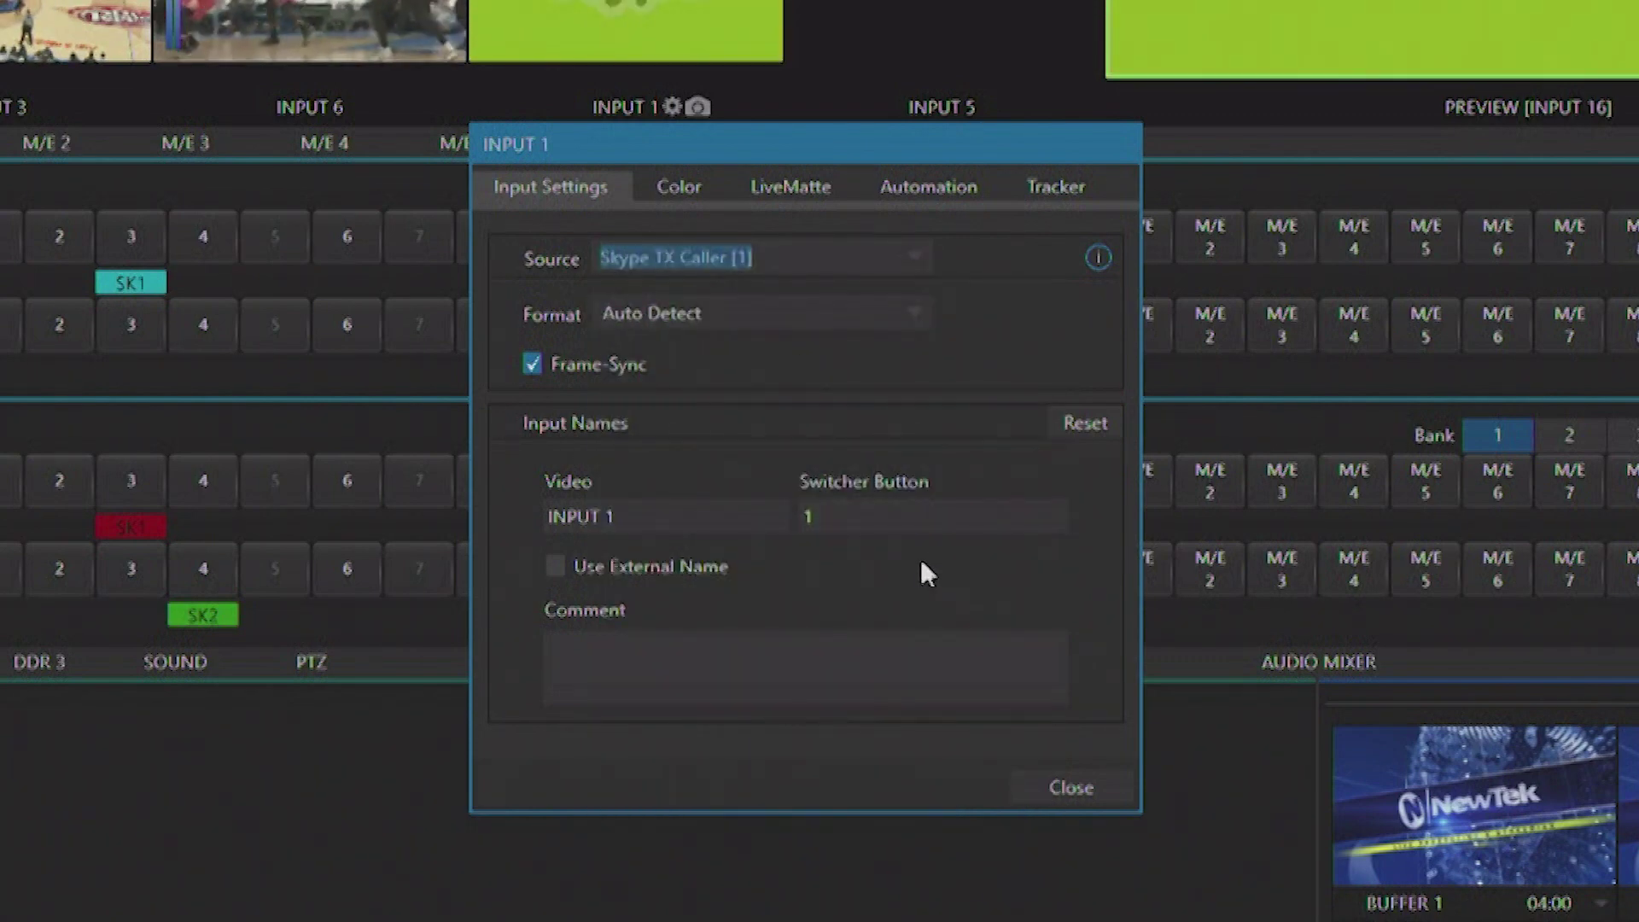
left_click(990, 73)
Set Input 5's source to Skype TX Caller [2]
left_click(988, 107)
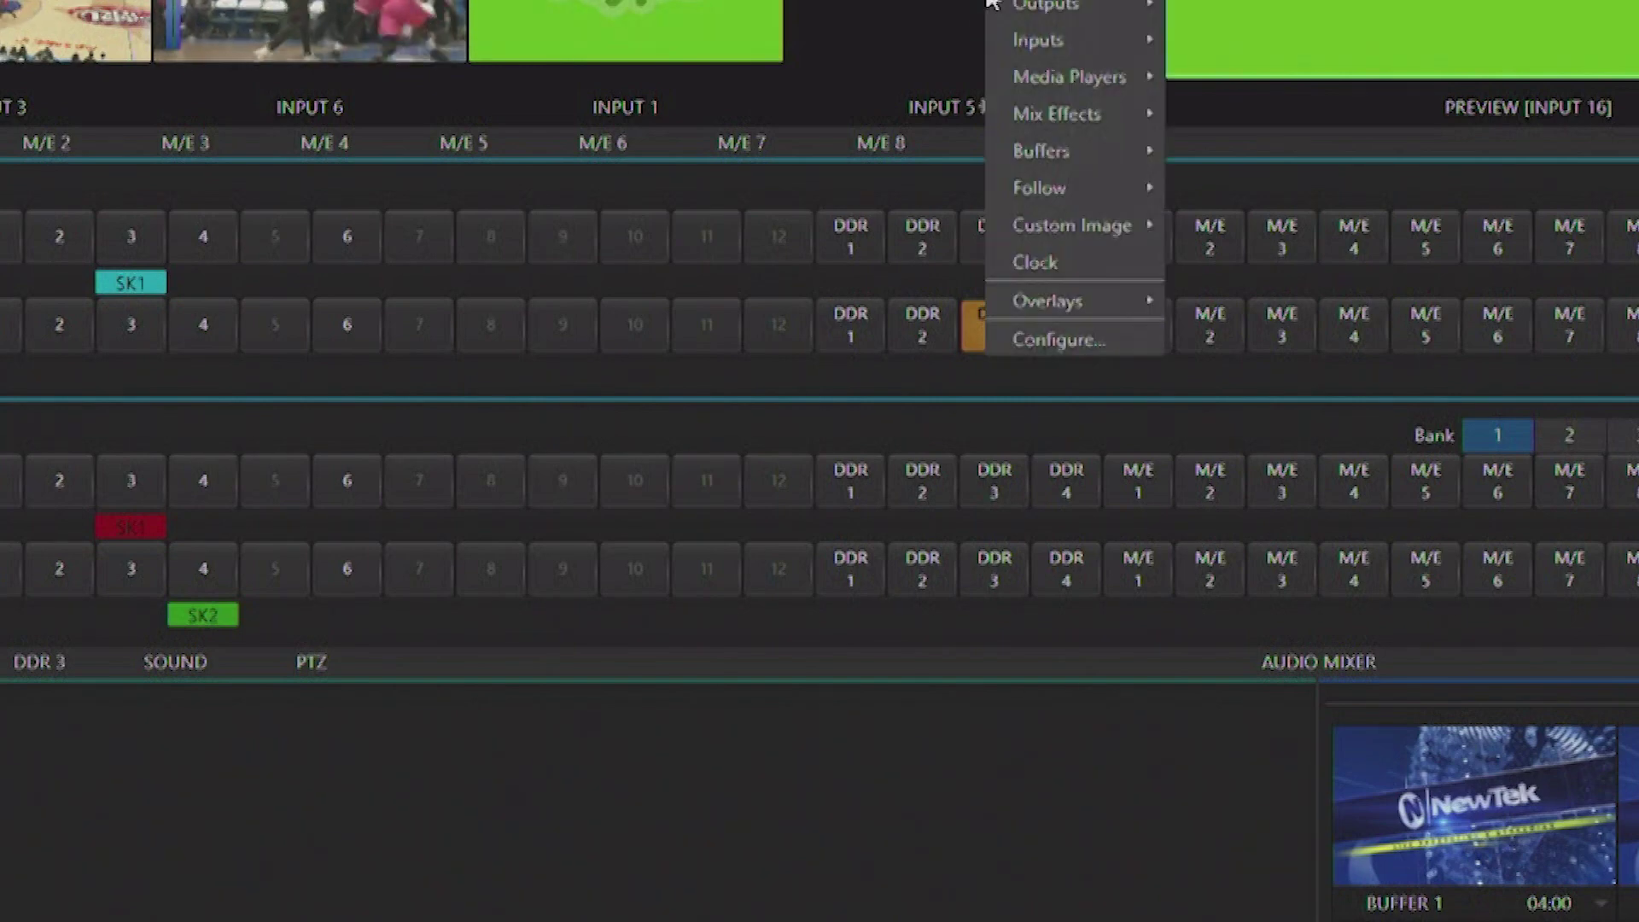
left_click(1047, 346)
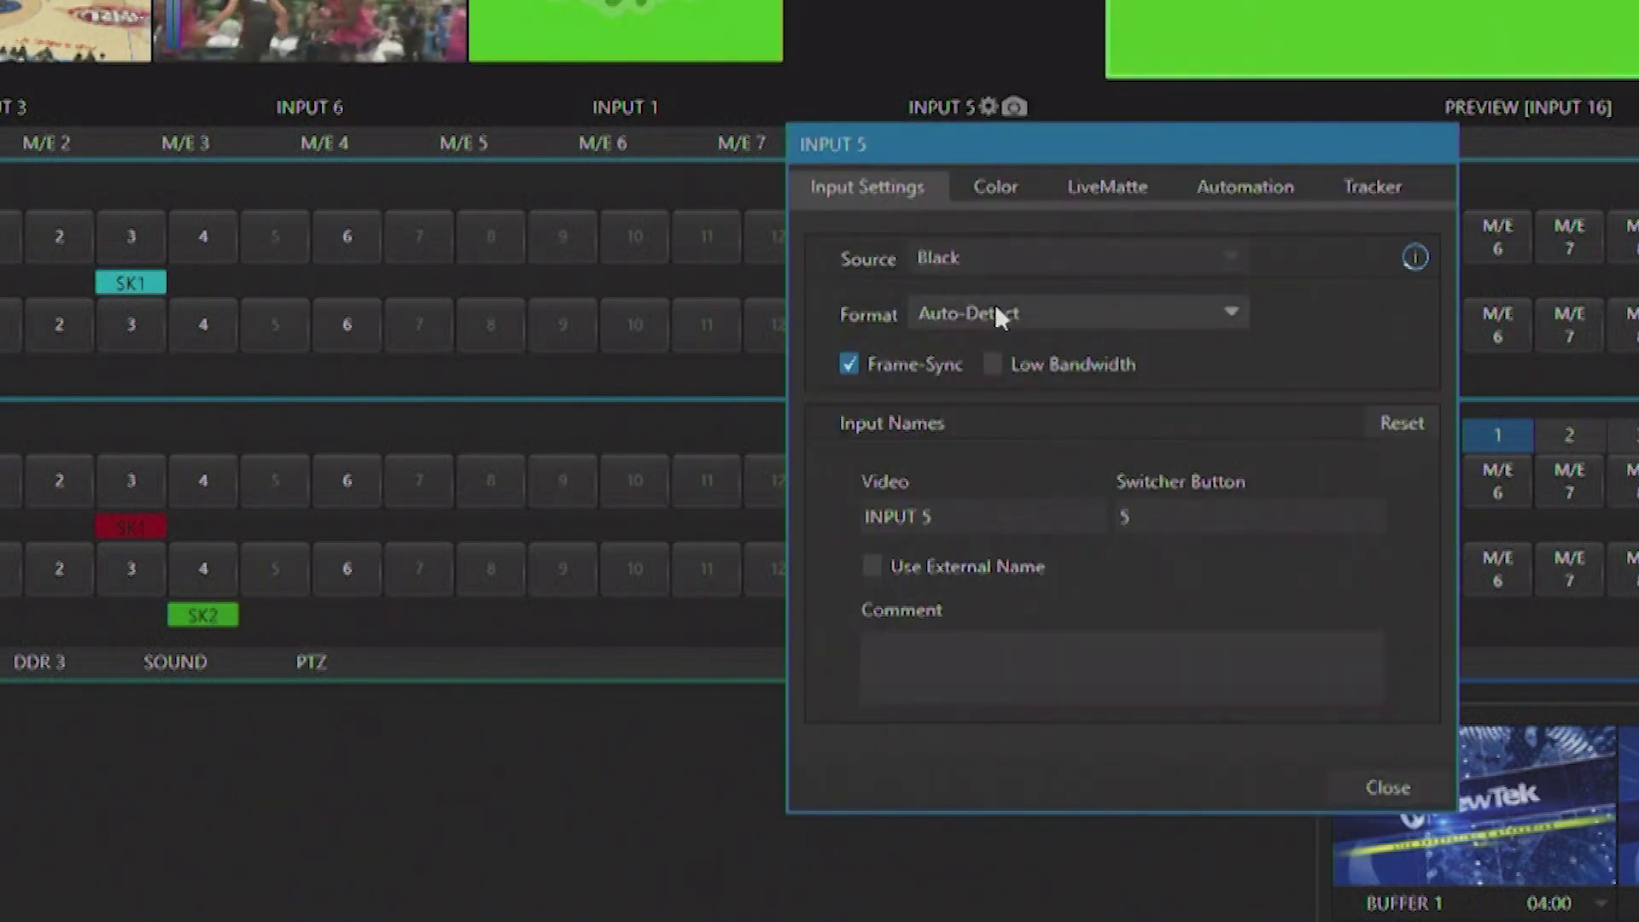
left_click(1216, 256)
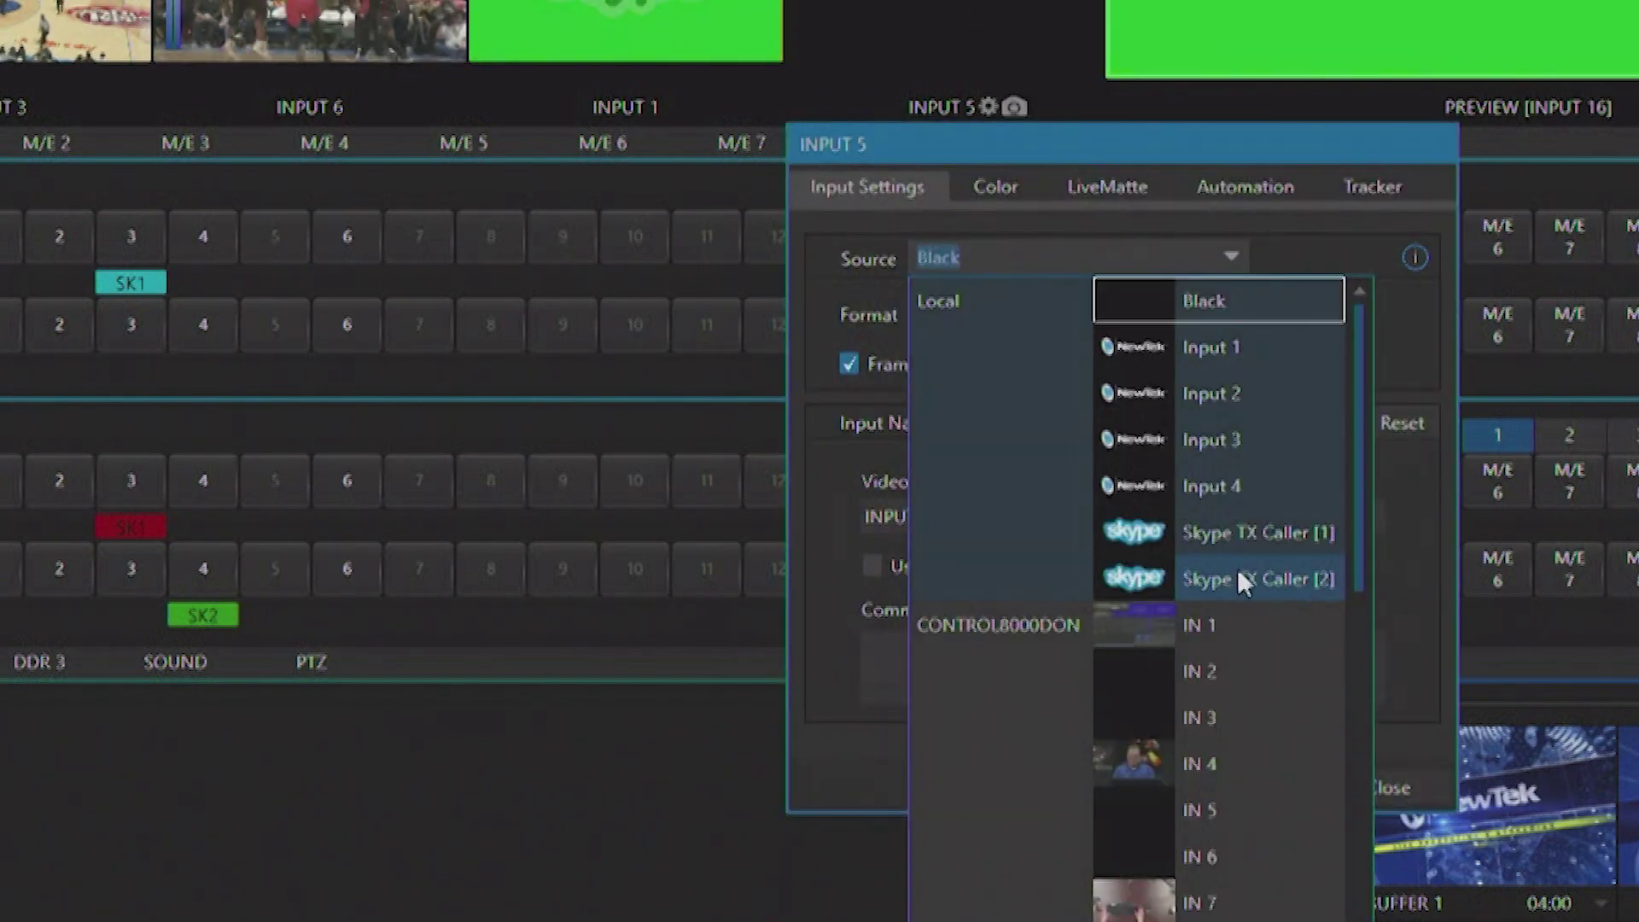
left_click(1244, 578)
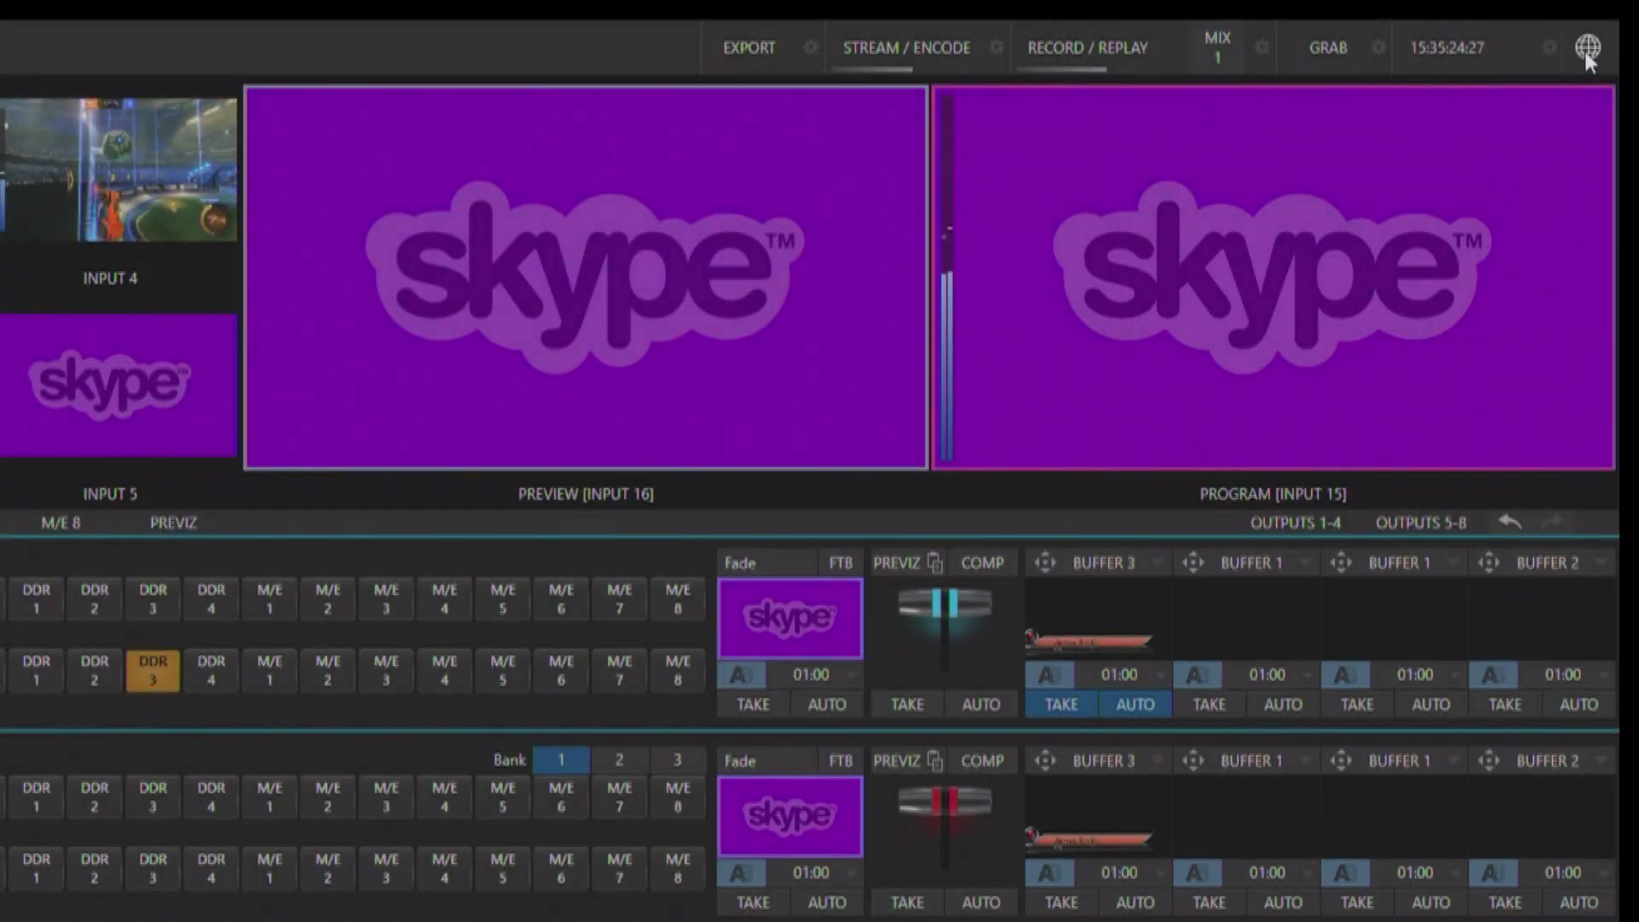
left_click(1586, 50)
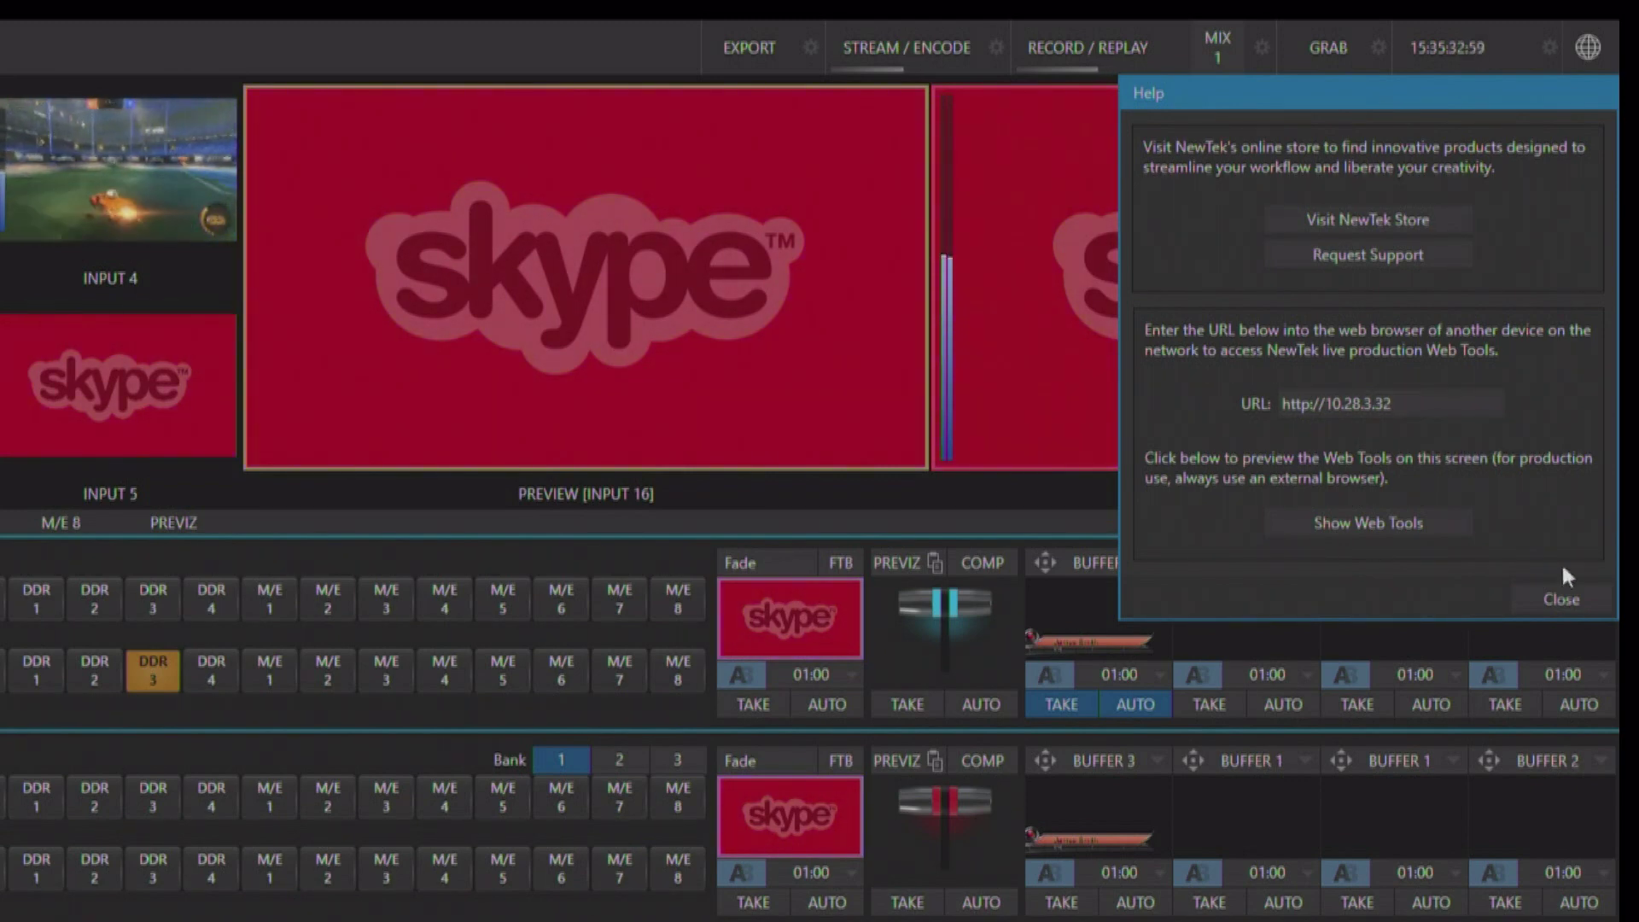
left_click(1569, 599)
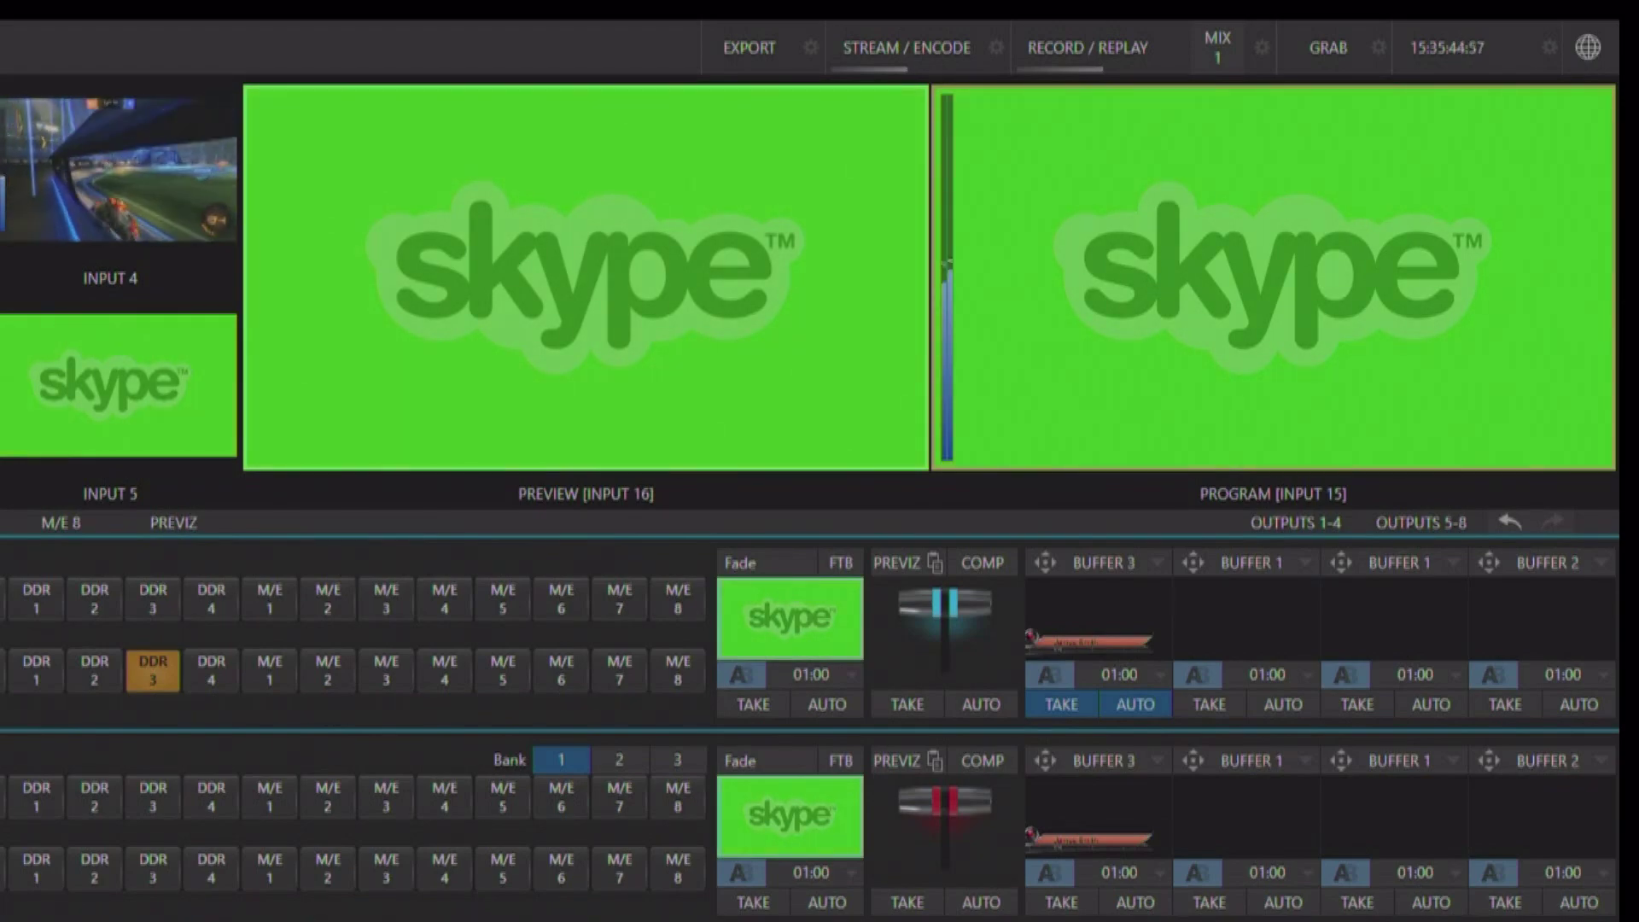
key("alt+F4")
Exit the live production session to Windows and open Control Panel by searching 'Control'
left_click(908, 538)
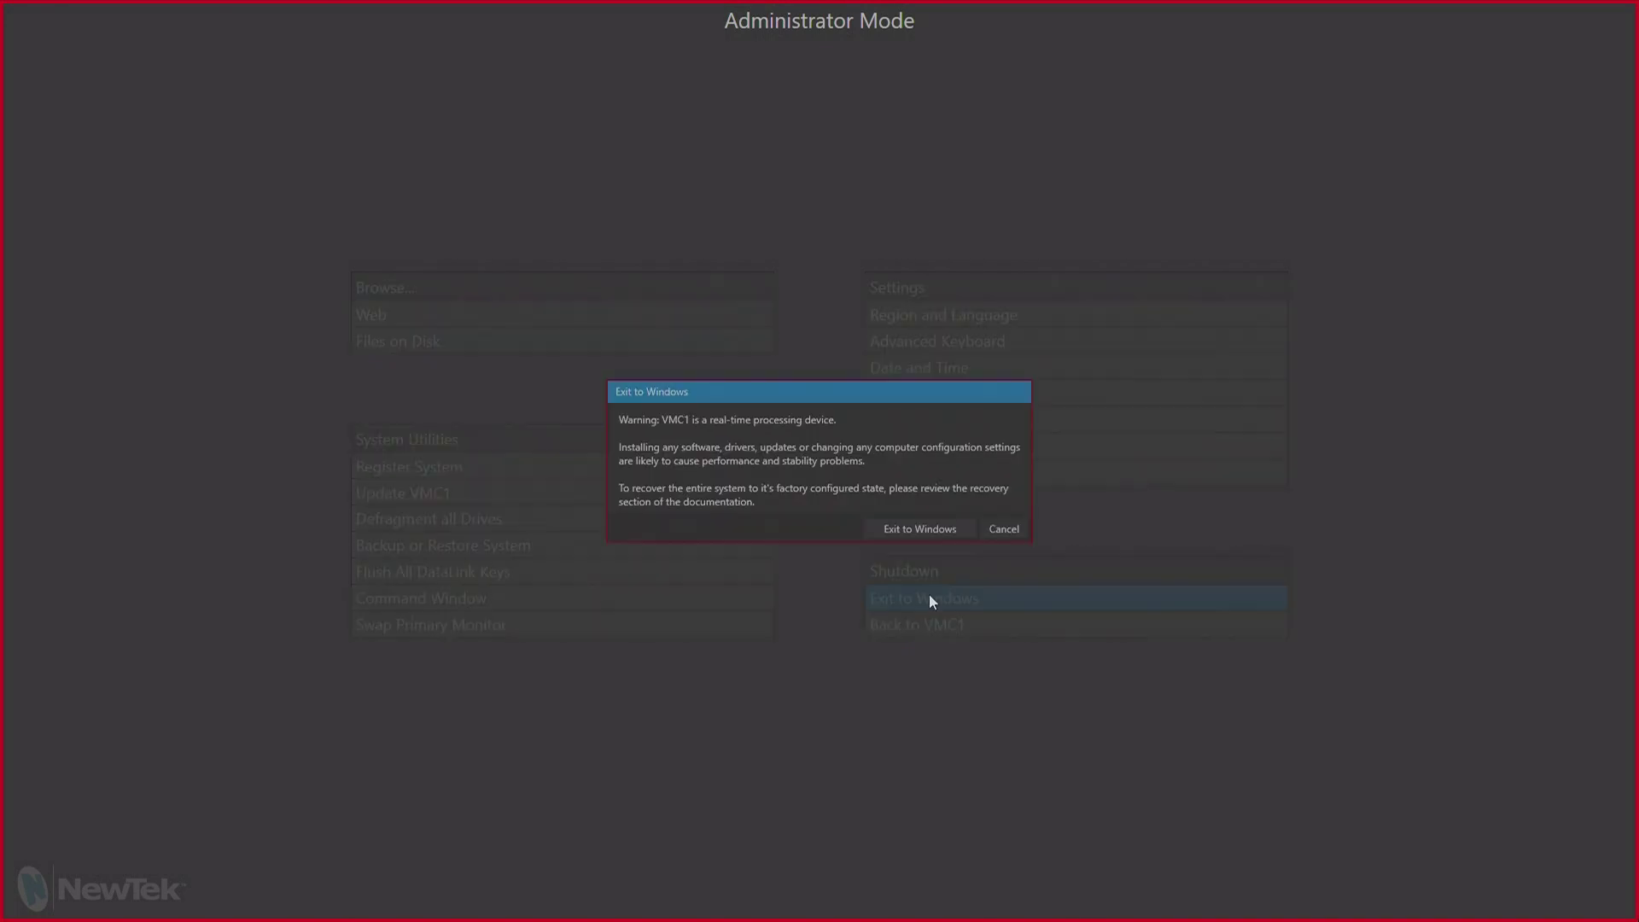
left_click(932, 529)
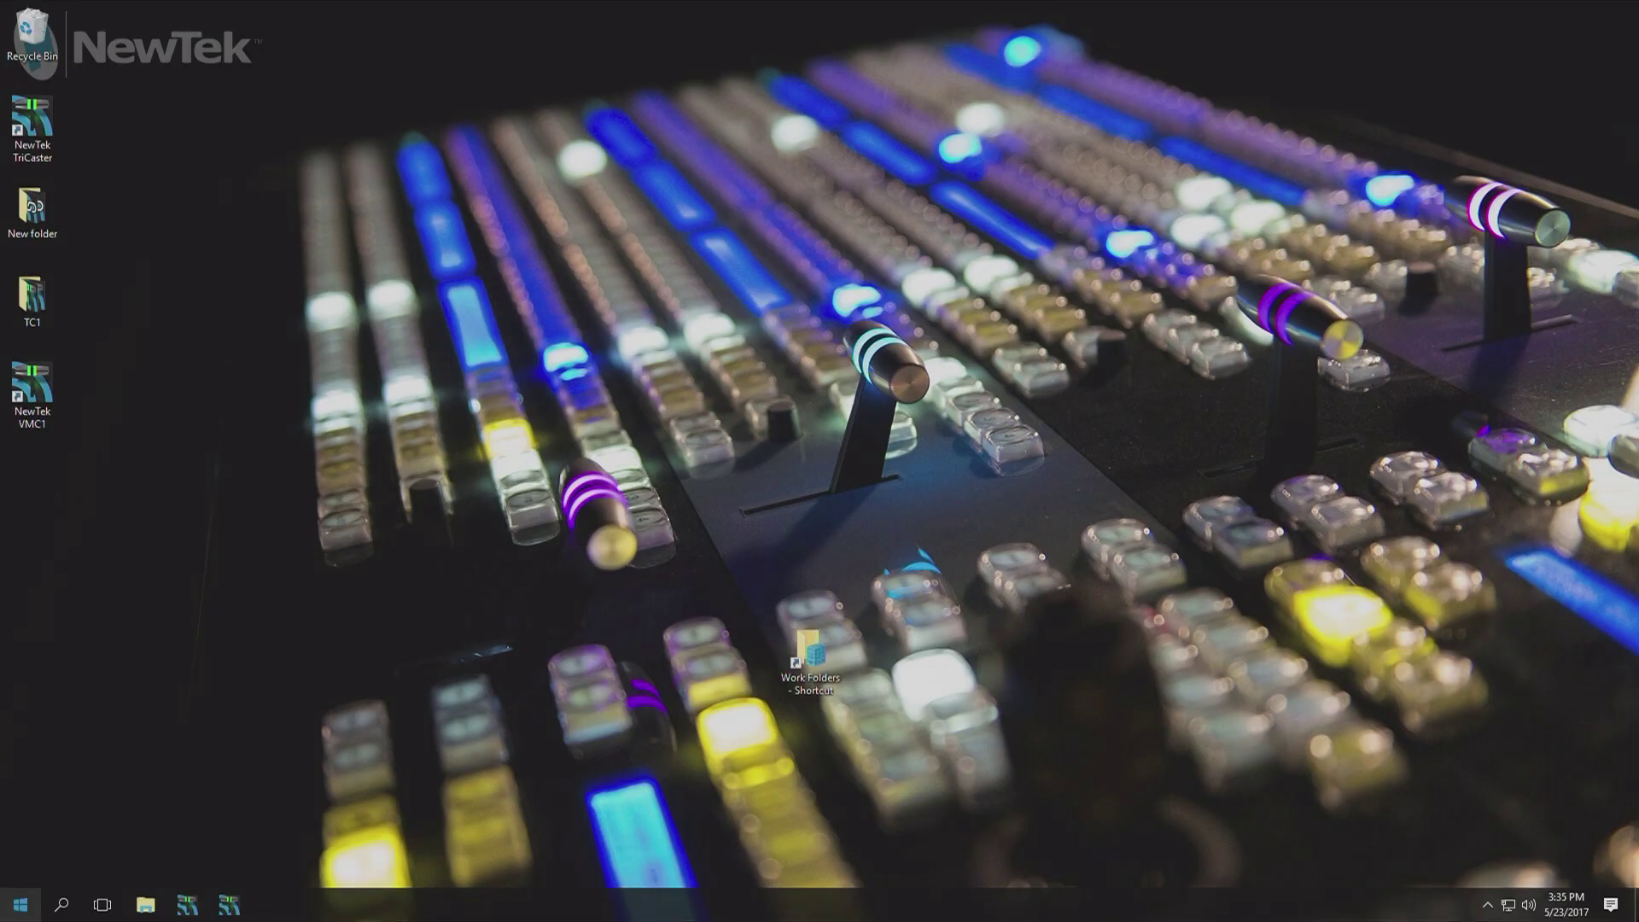
left_click(21, 904)
type("Control")
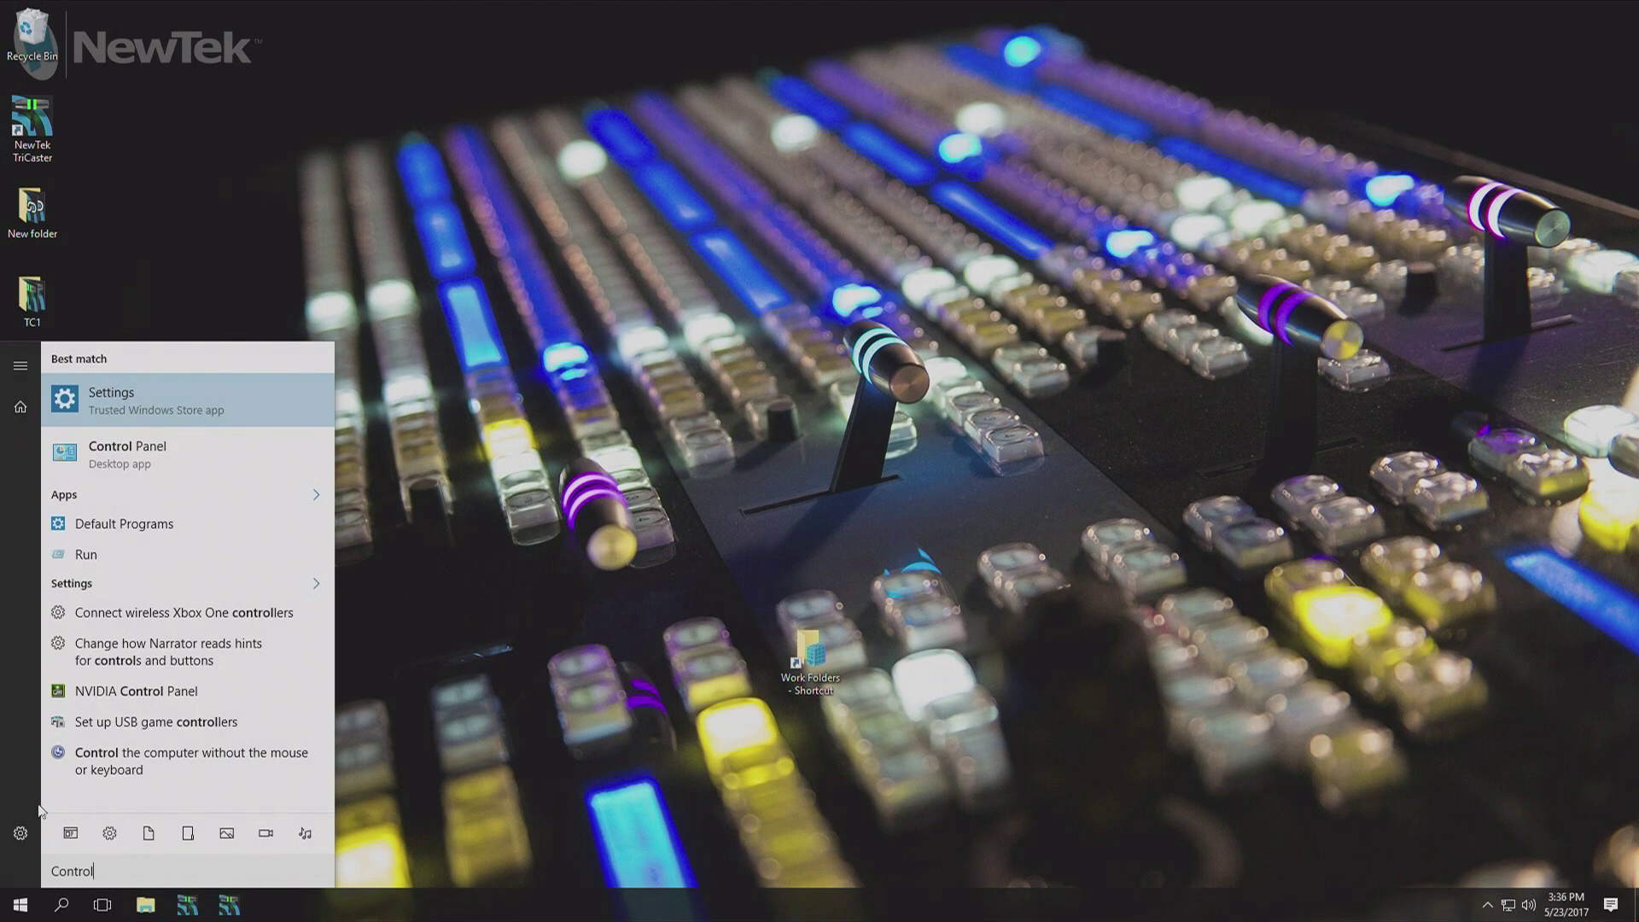
left_click(116, 454)
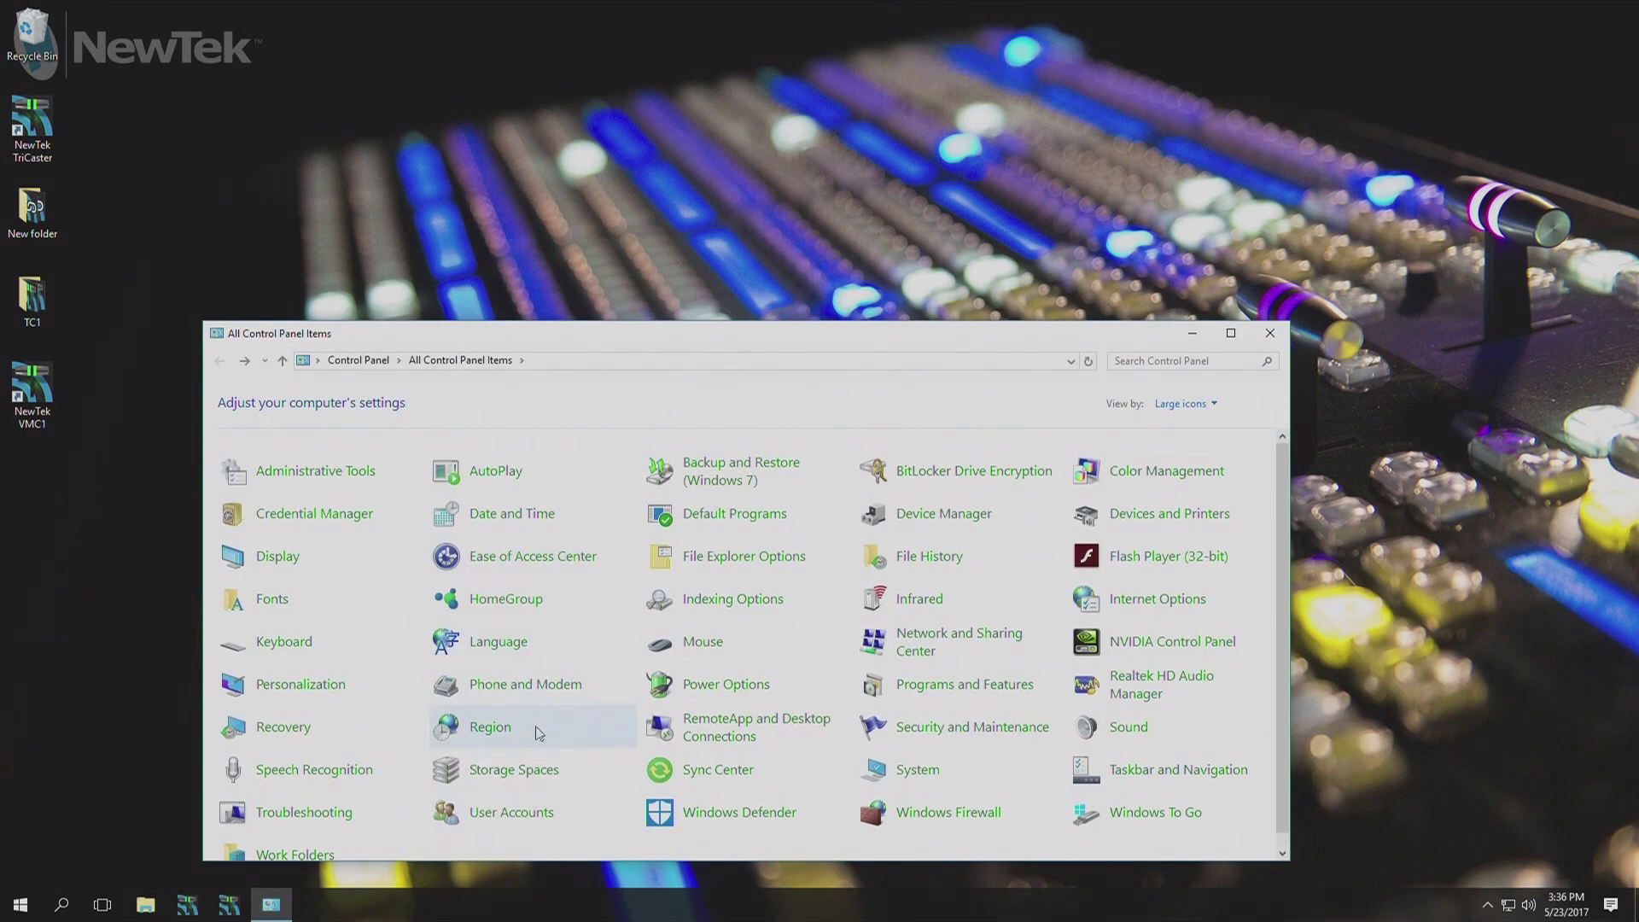
Create a password with a hint for the local administrator account in User Accounts
left_click(523, 815)
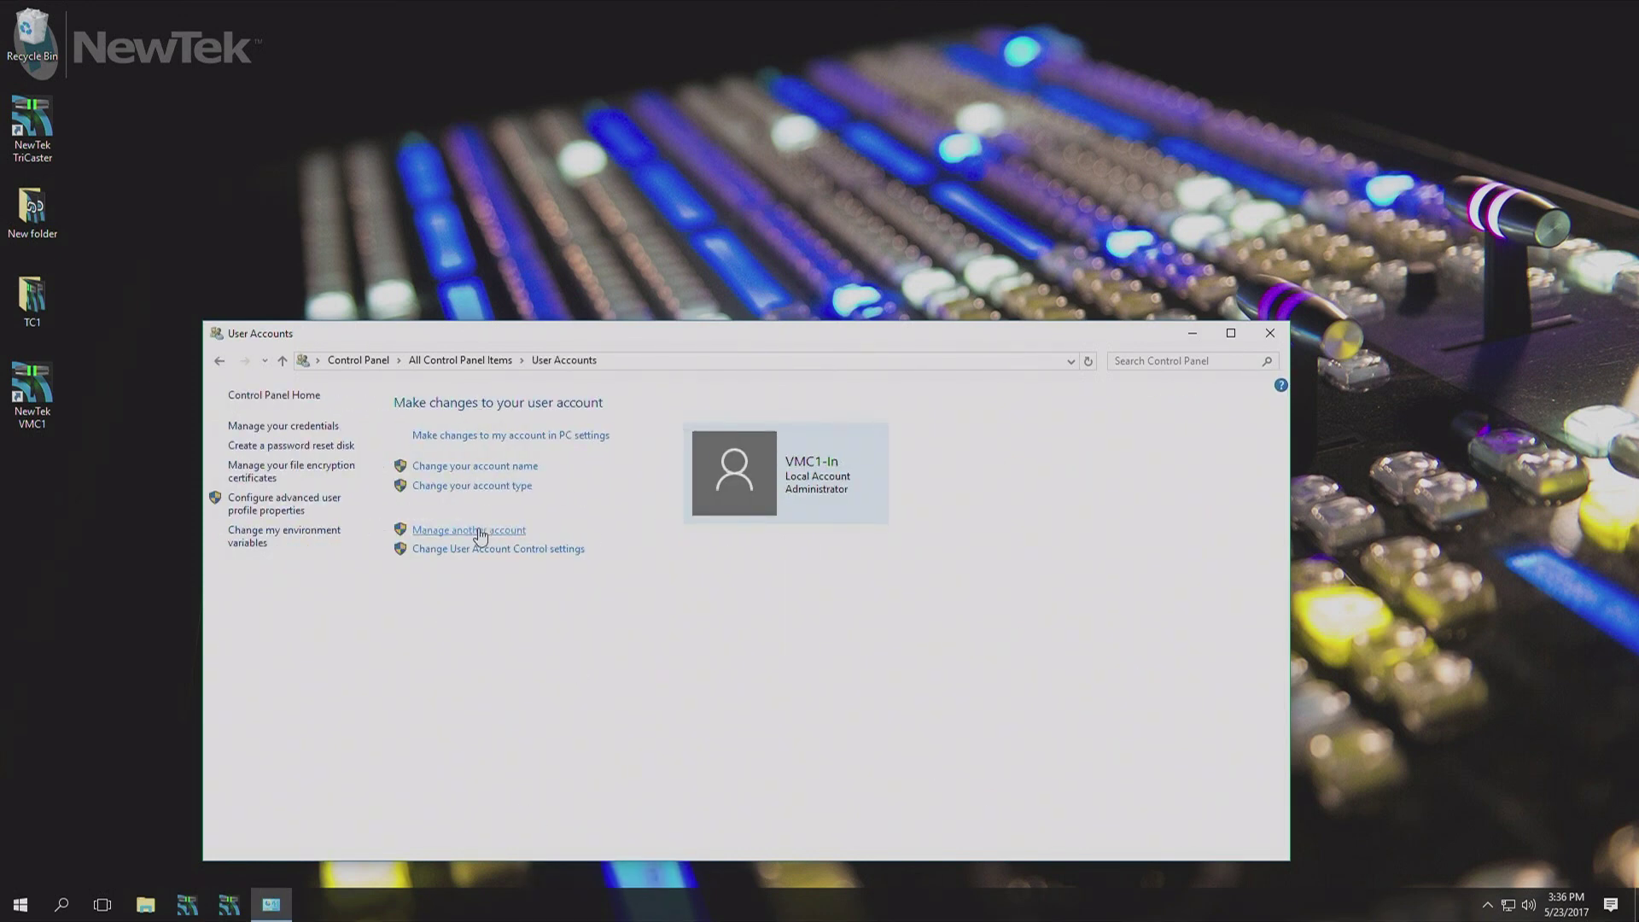
left_click(479, 531)
left_click(555, 475)
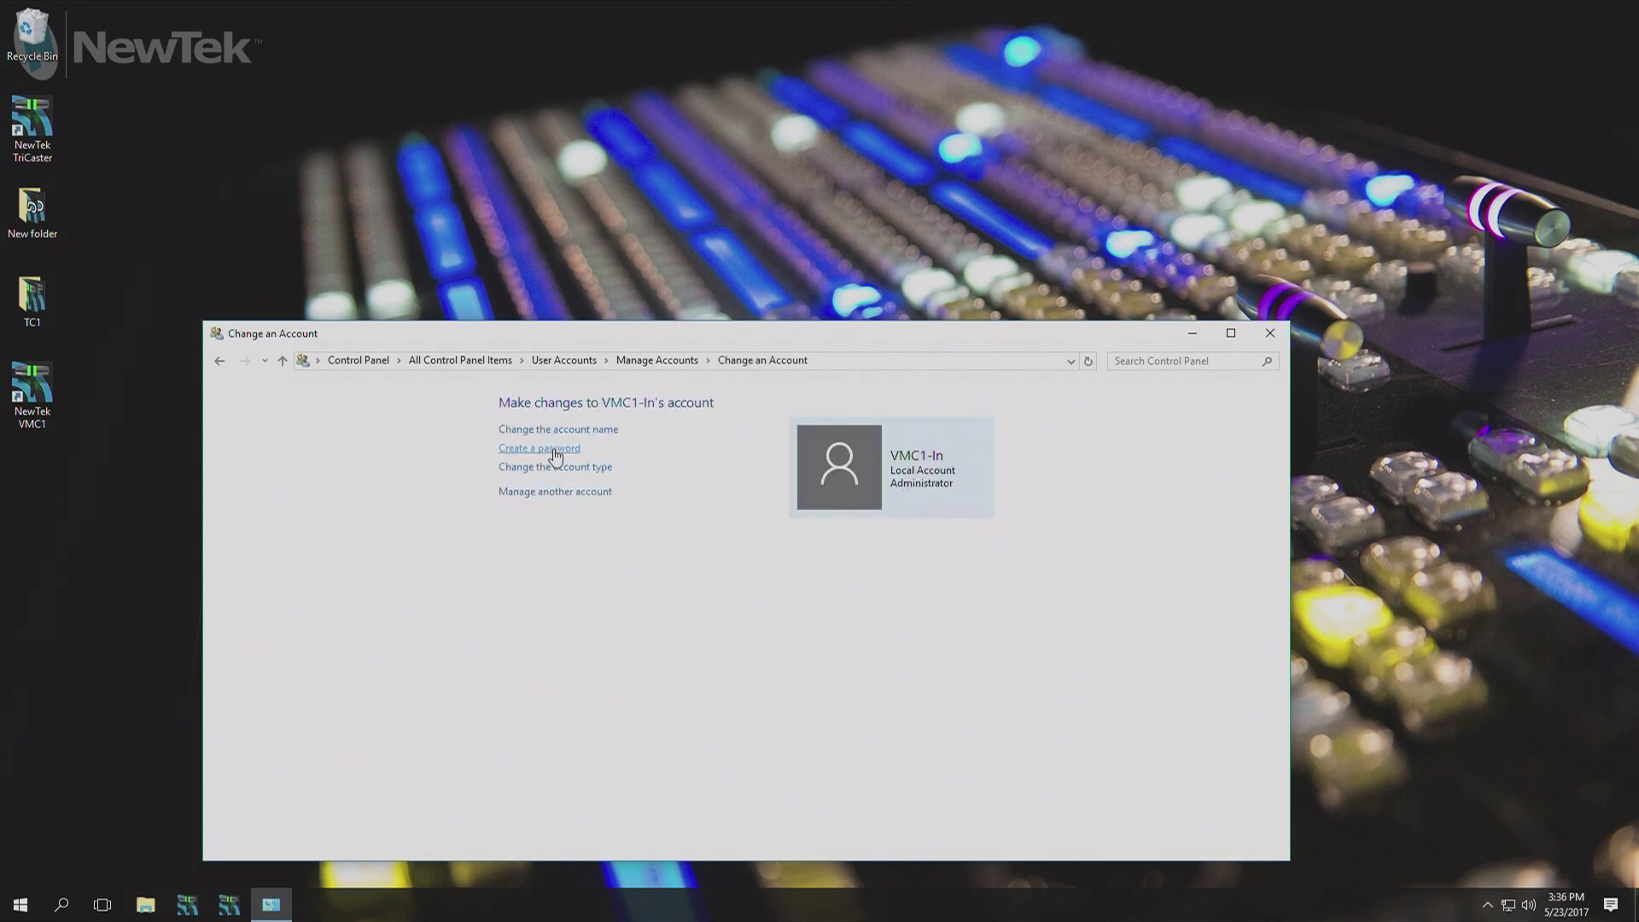
left_click(556, 450)
type("••••")
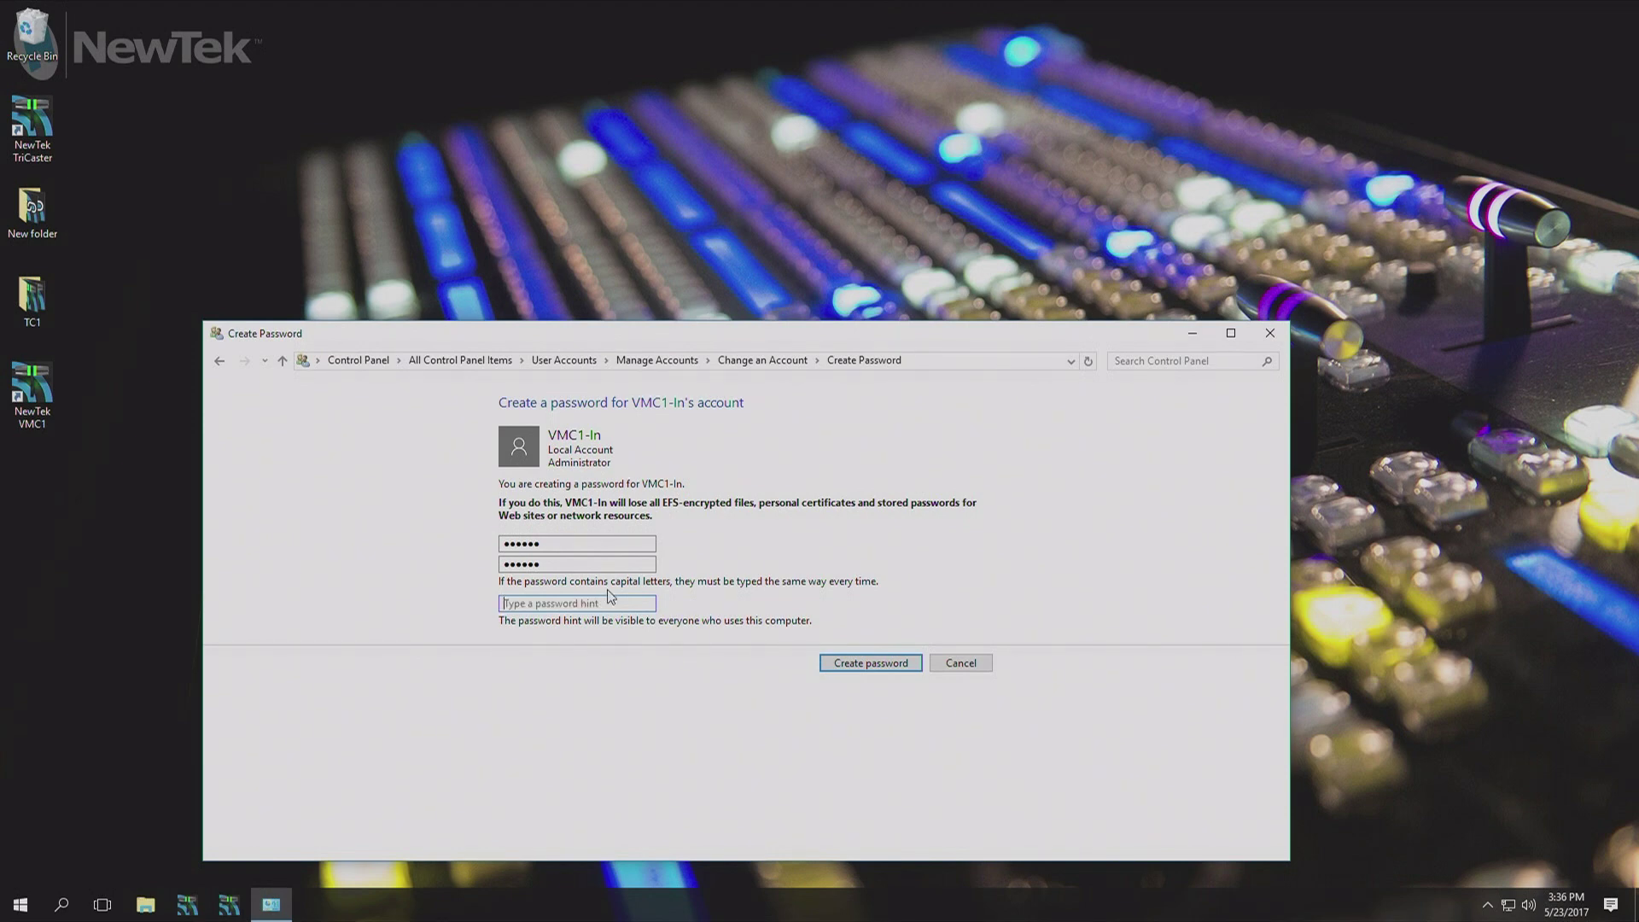
type("wh")
left_click(846, 662)
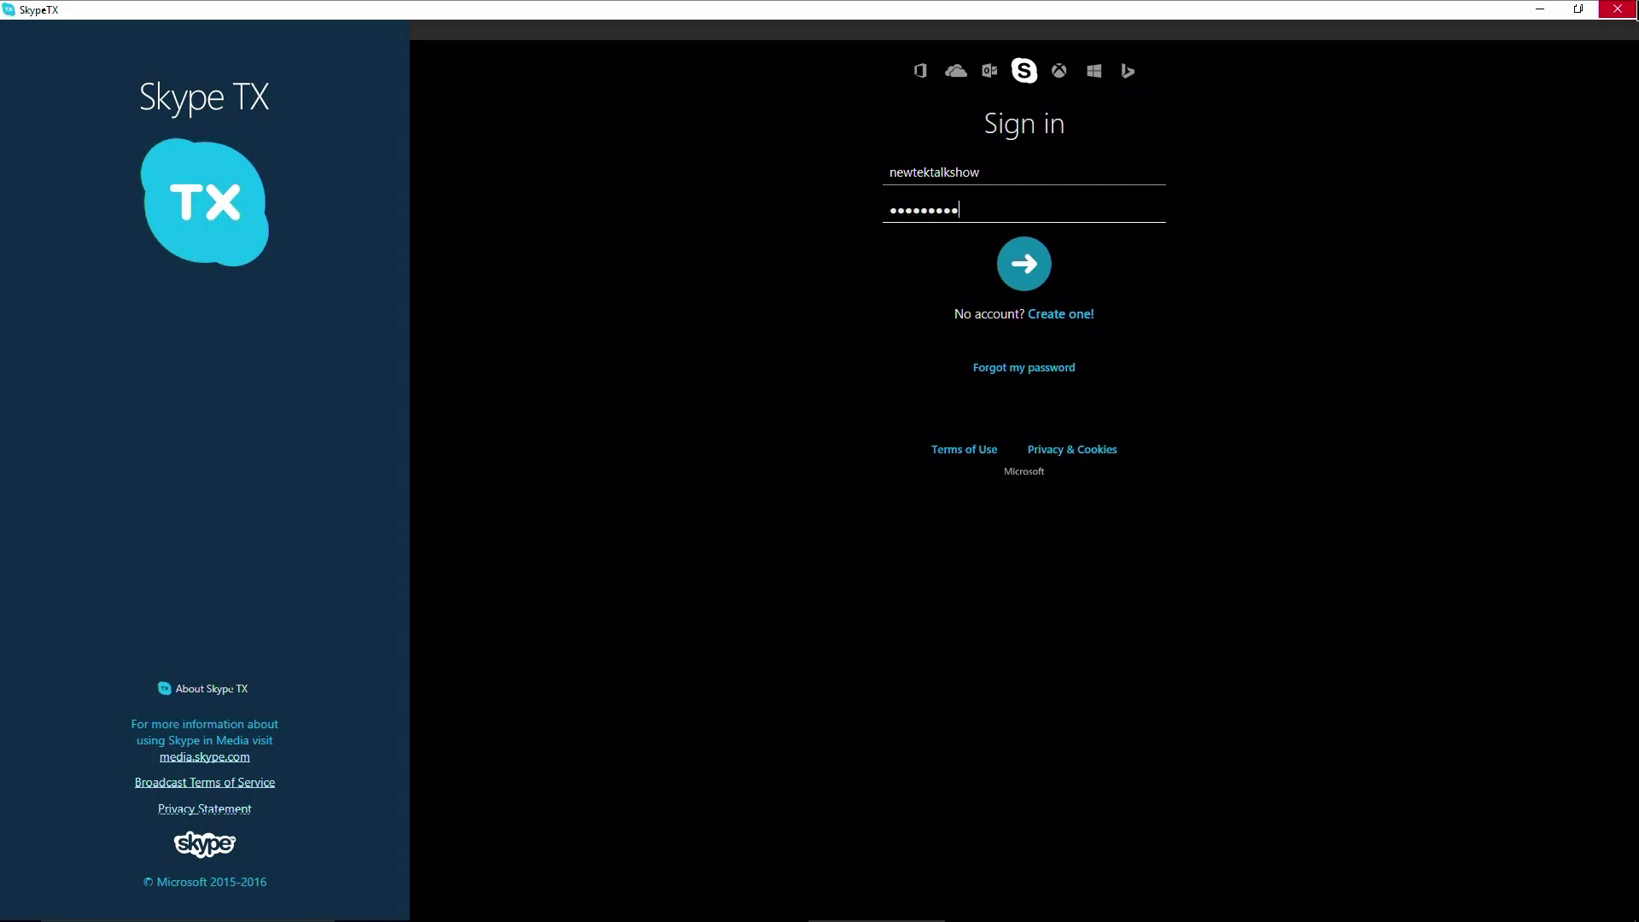
Sign in to Skype TX Control with the show's Skype account credentials
key("Return")
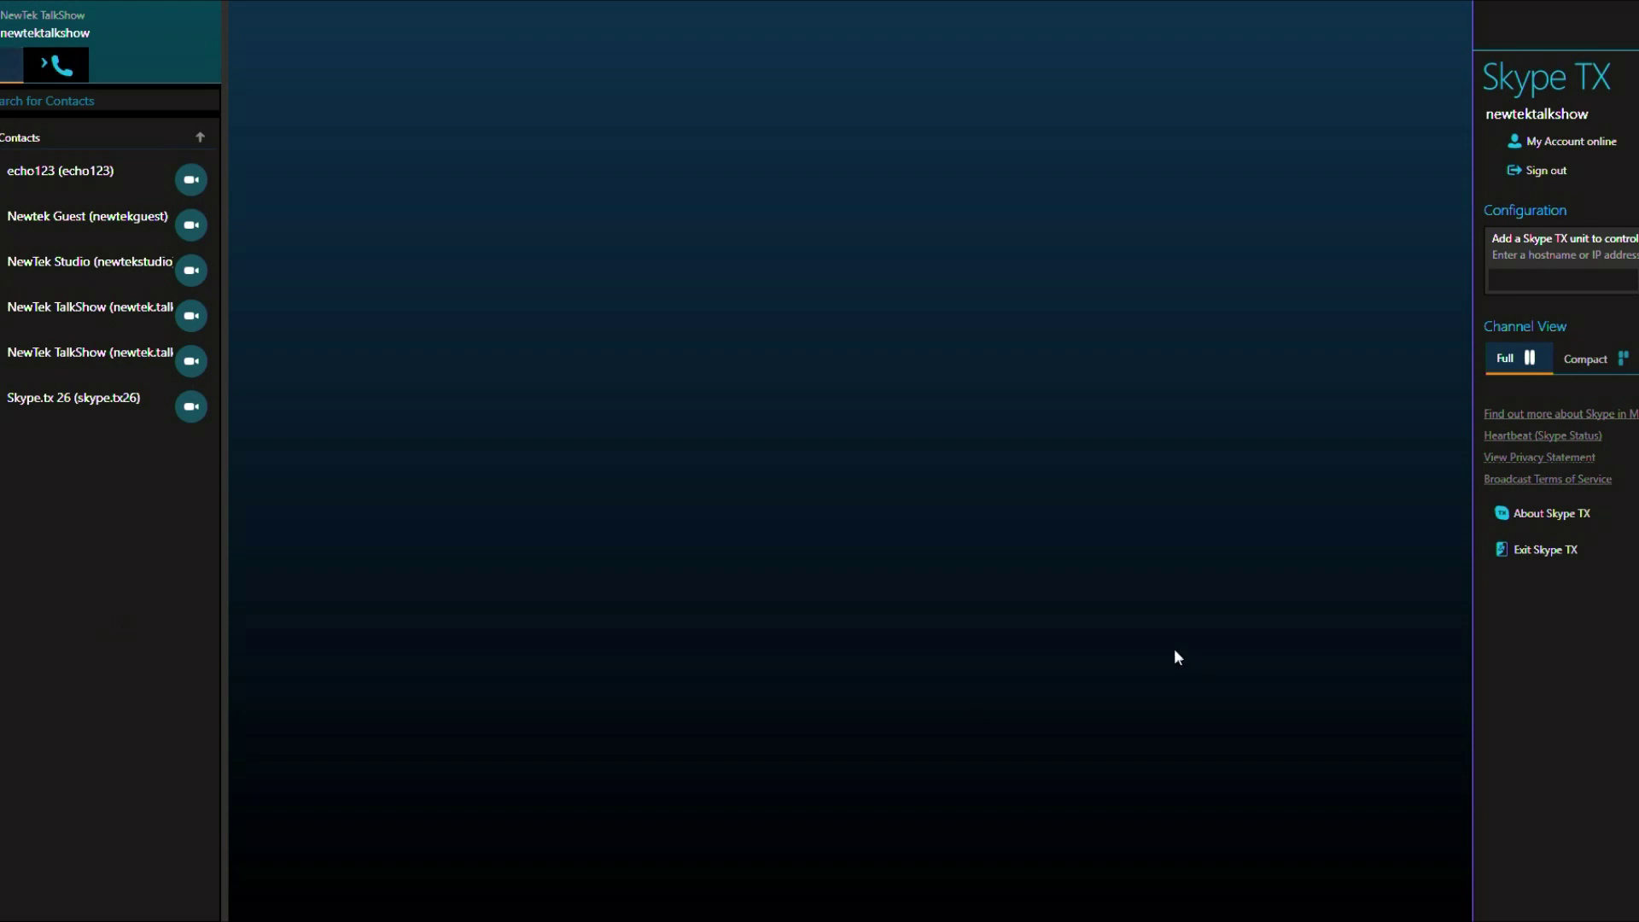
Add the Skype TX unit at 10.28.3.45 and log in with its user name and password
left_click(1571, 289)
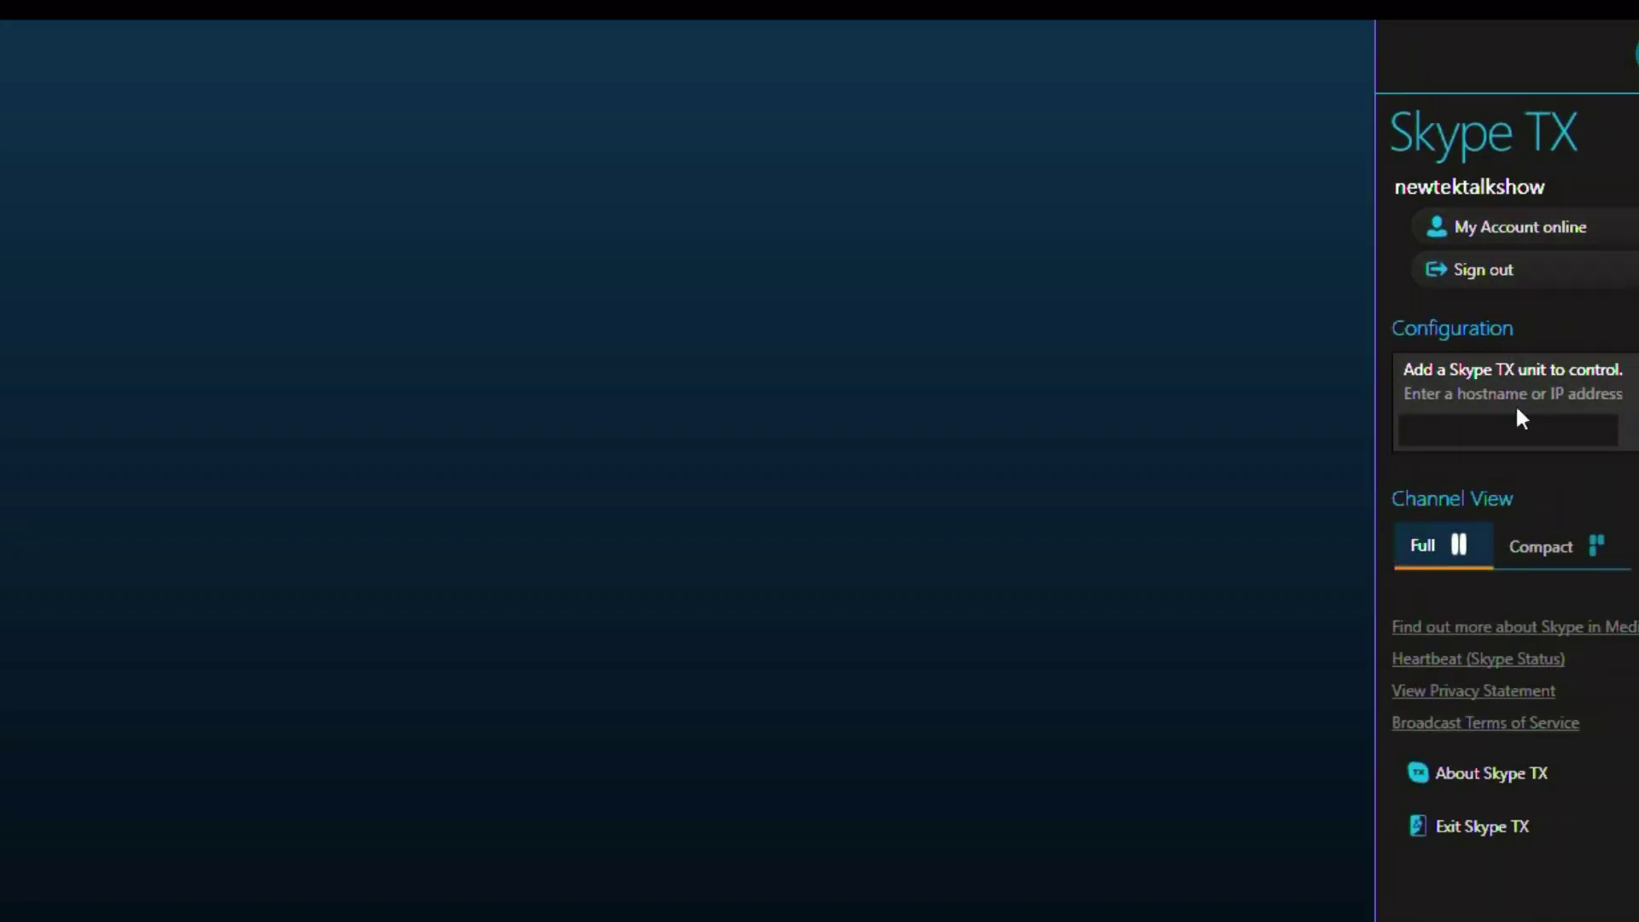
left_click(1528, 435)
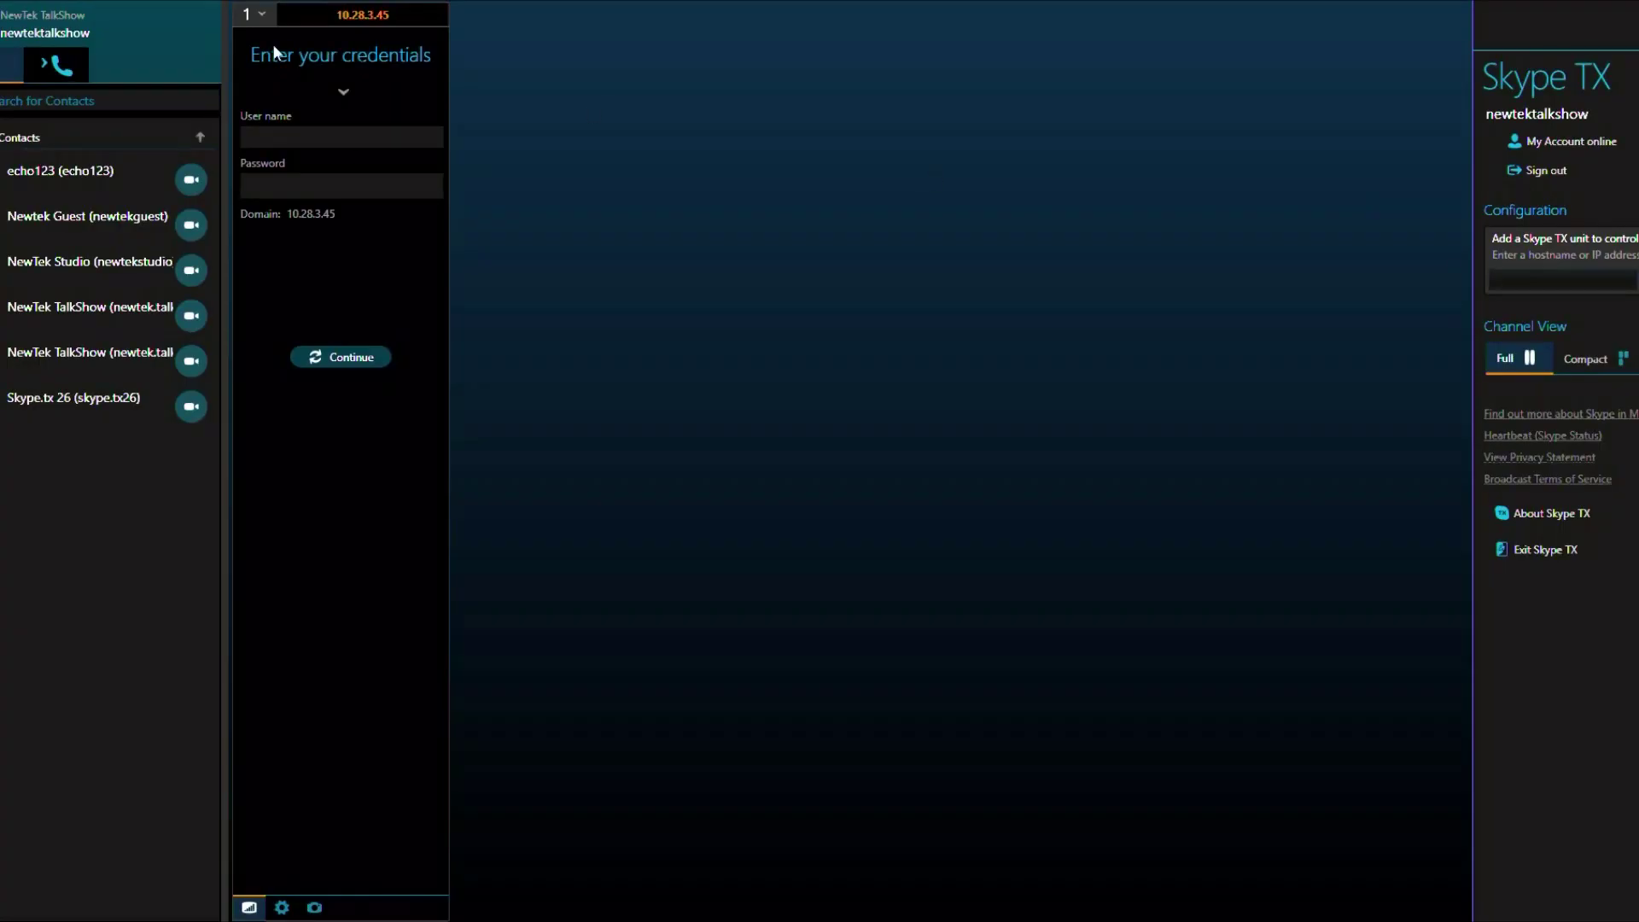
left_click(364, 141)
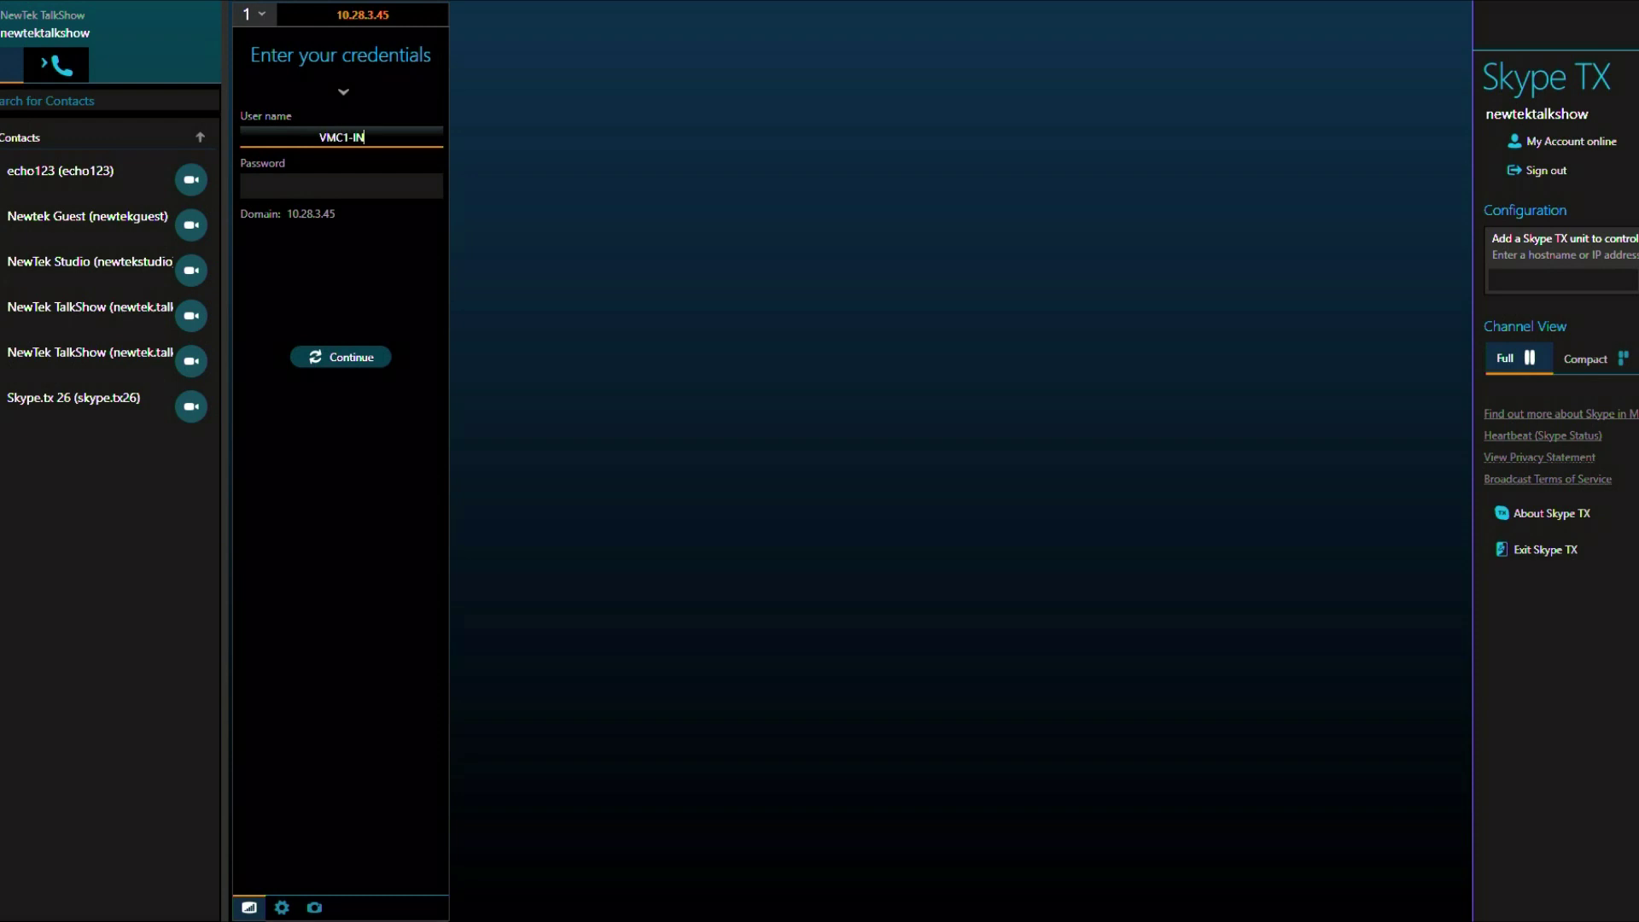
left_click(342, 186)
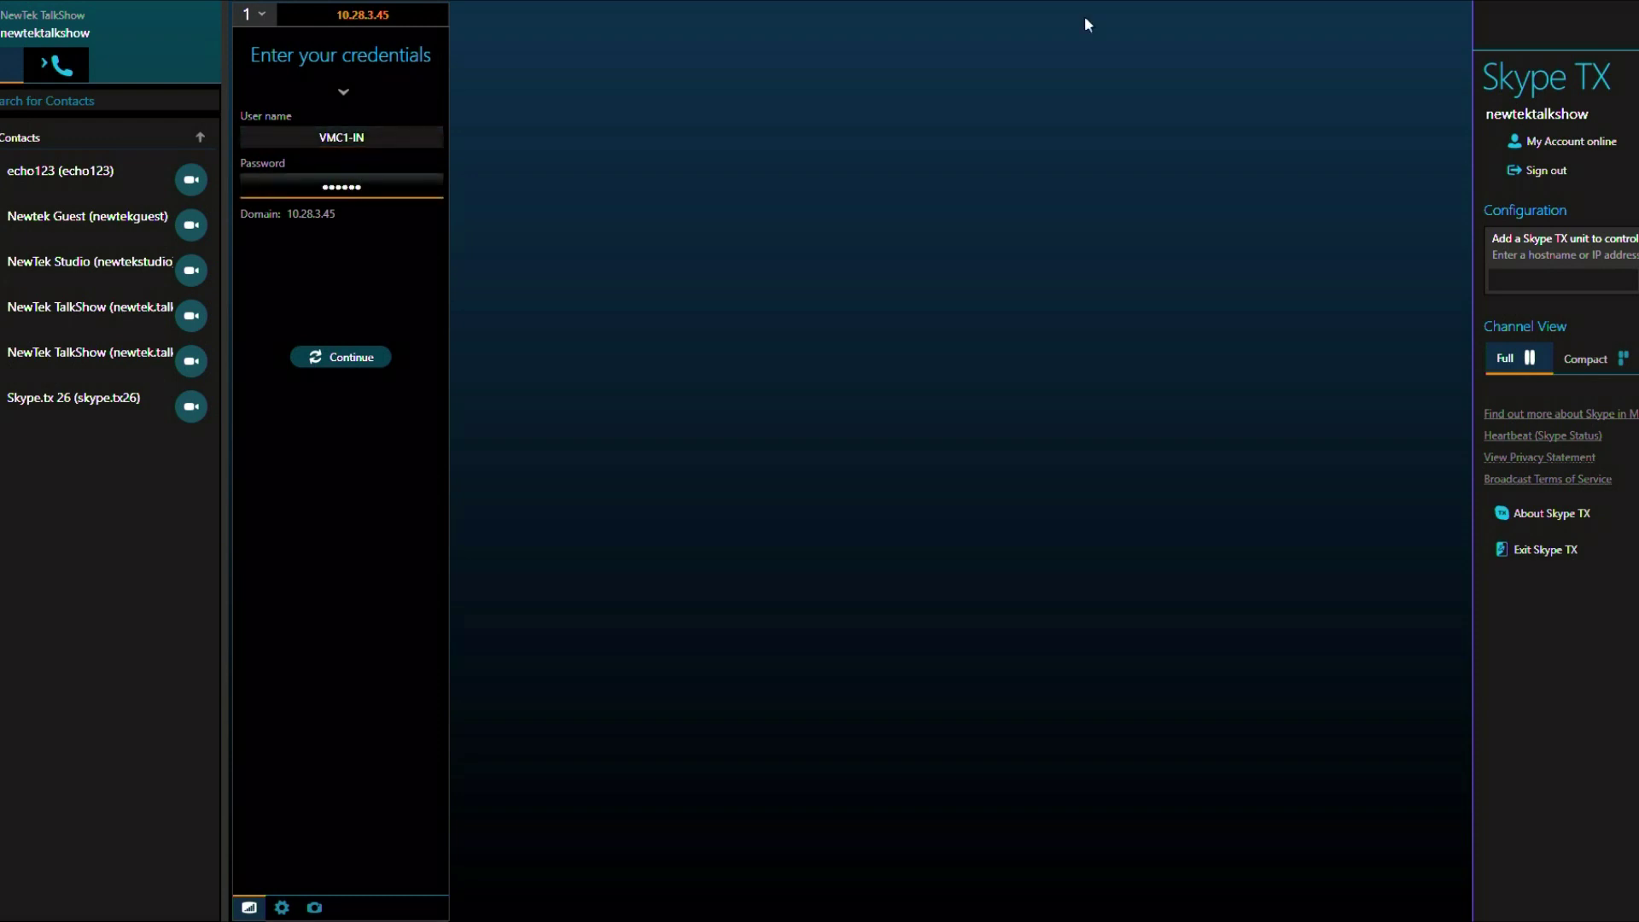
left_click(359, 357)
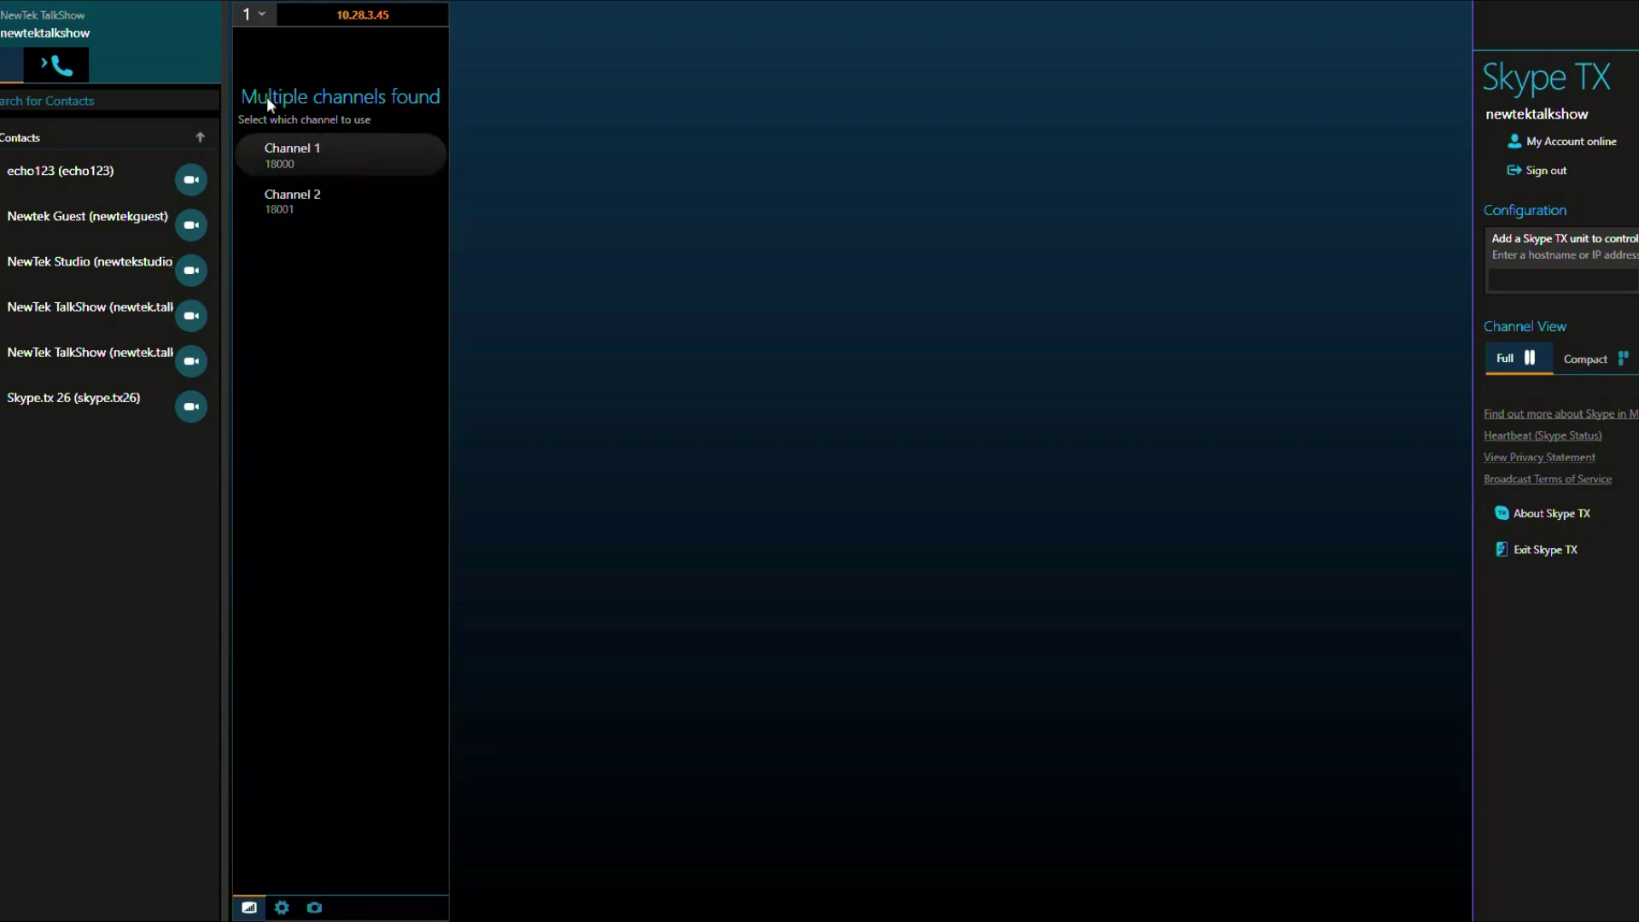
Take control of Channel 1 and call the NewTek Studio contact on it
left_click(320, 148)
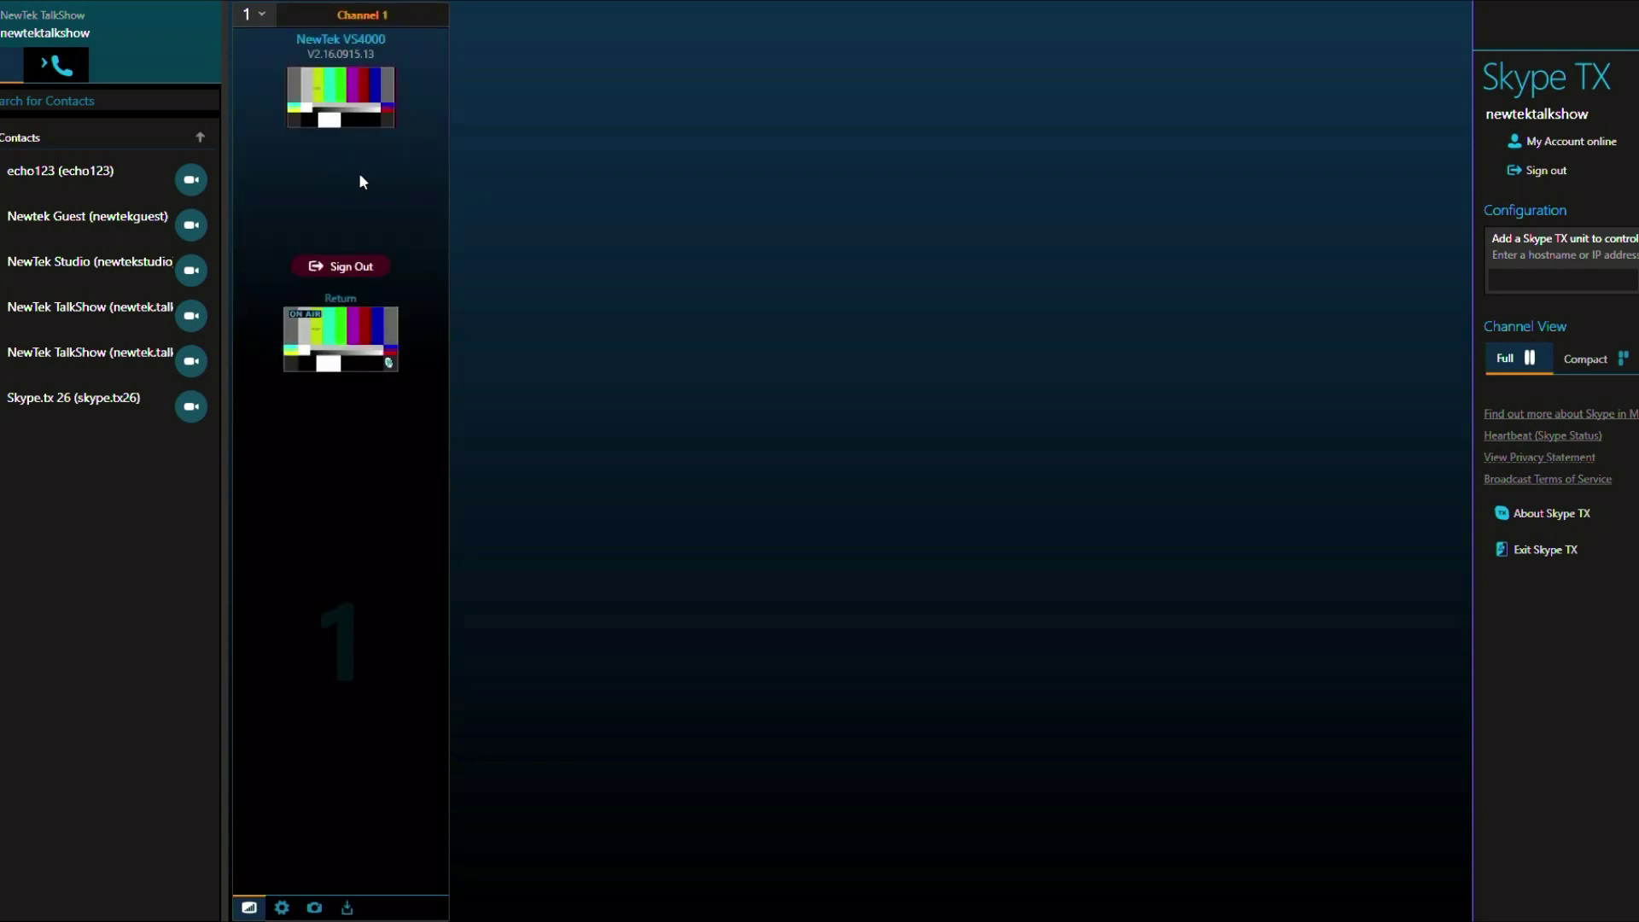
left_click(189, 269)
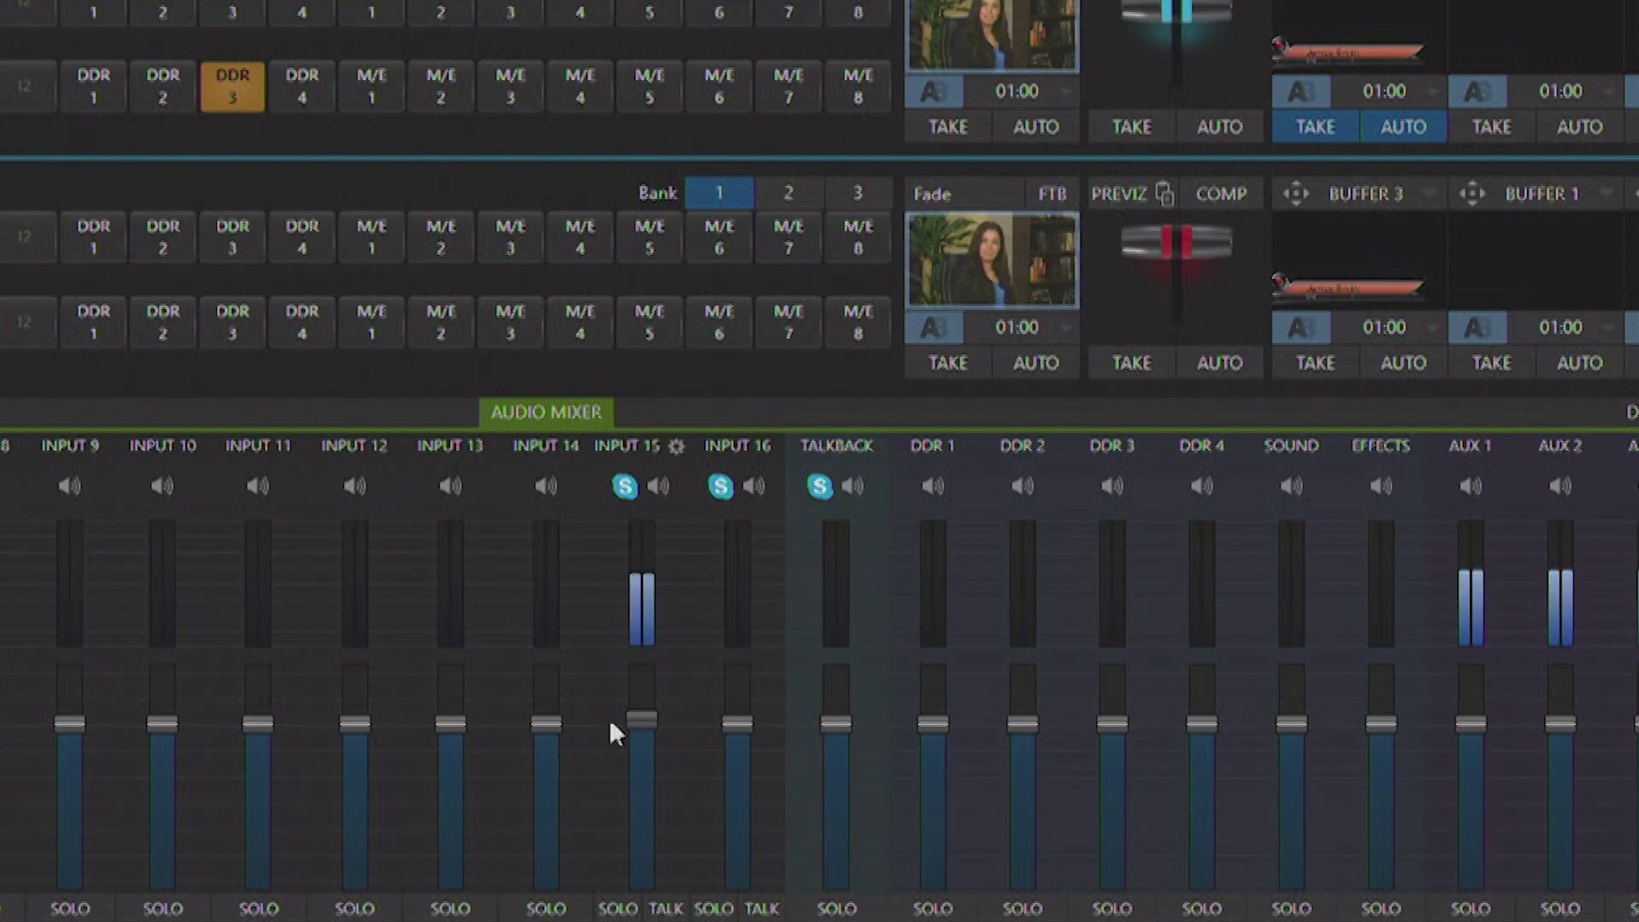
Turn on TALK for Inputs 15 and 16 and set the Talkback connection to Input 1
left_click(666, 908)
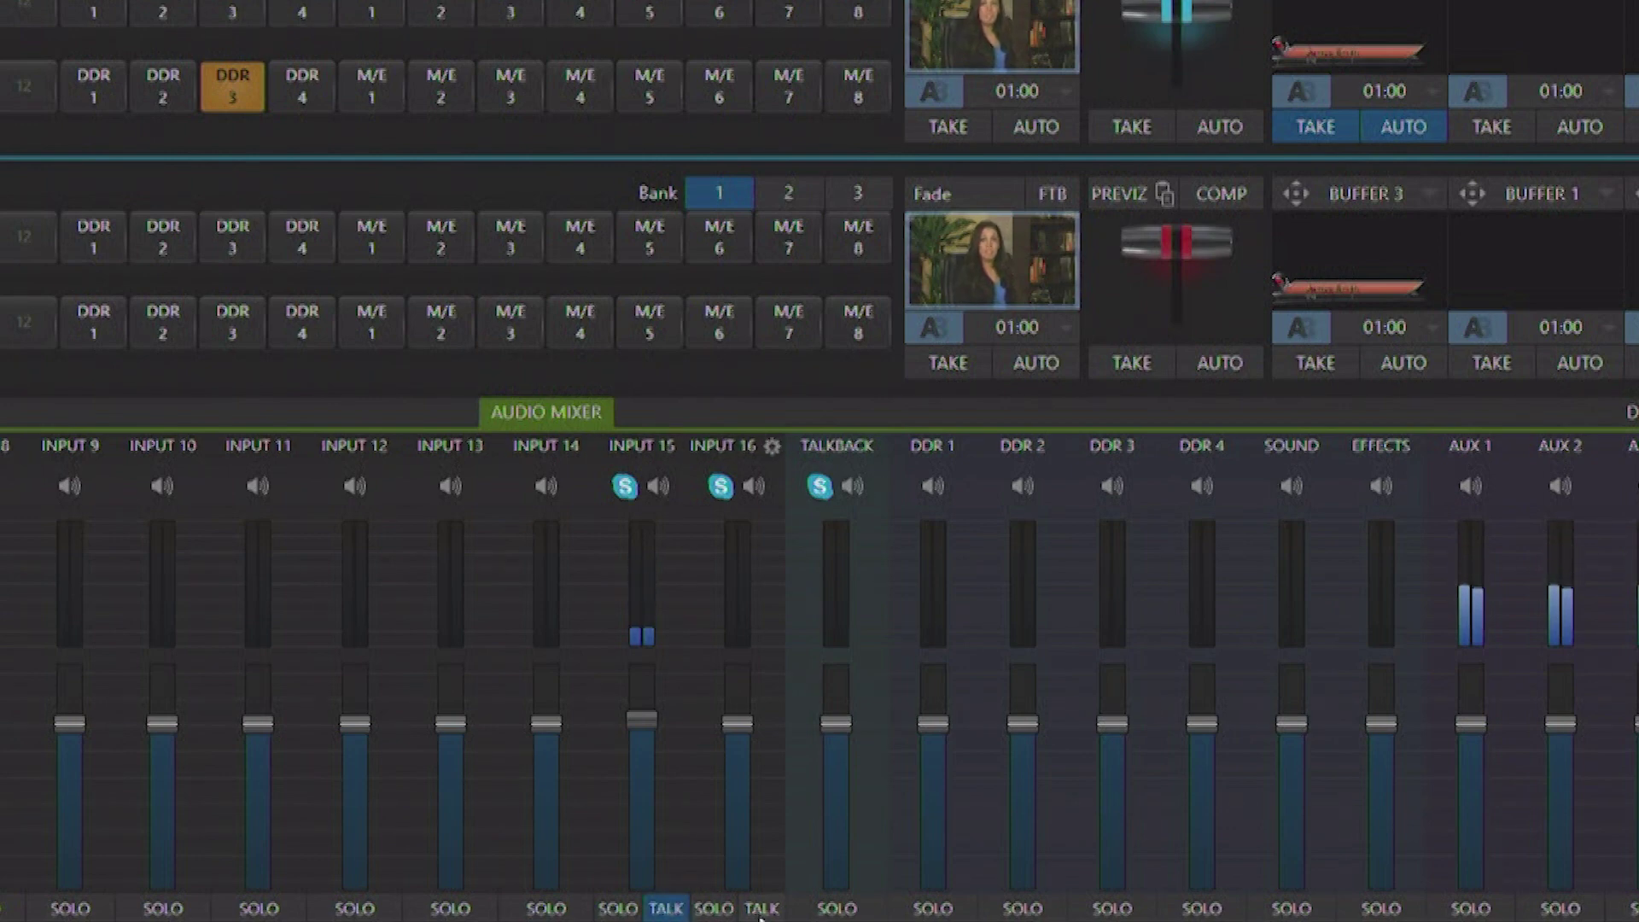
left_click(761, 909)
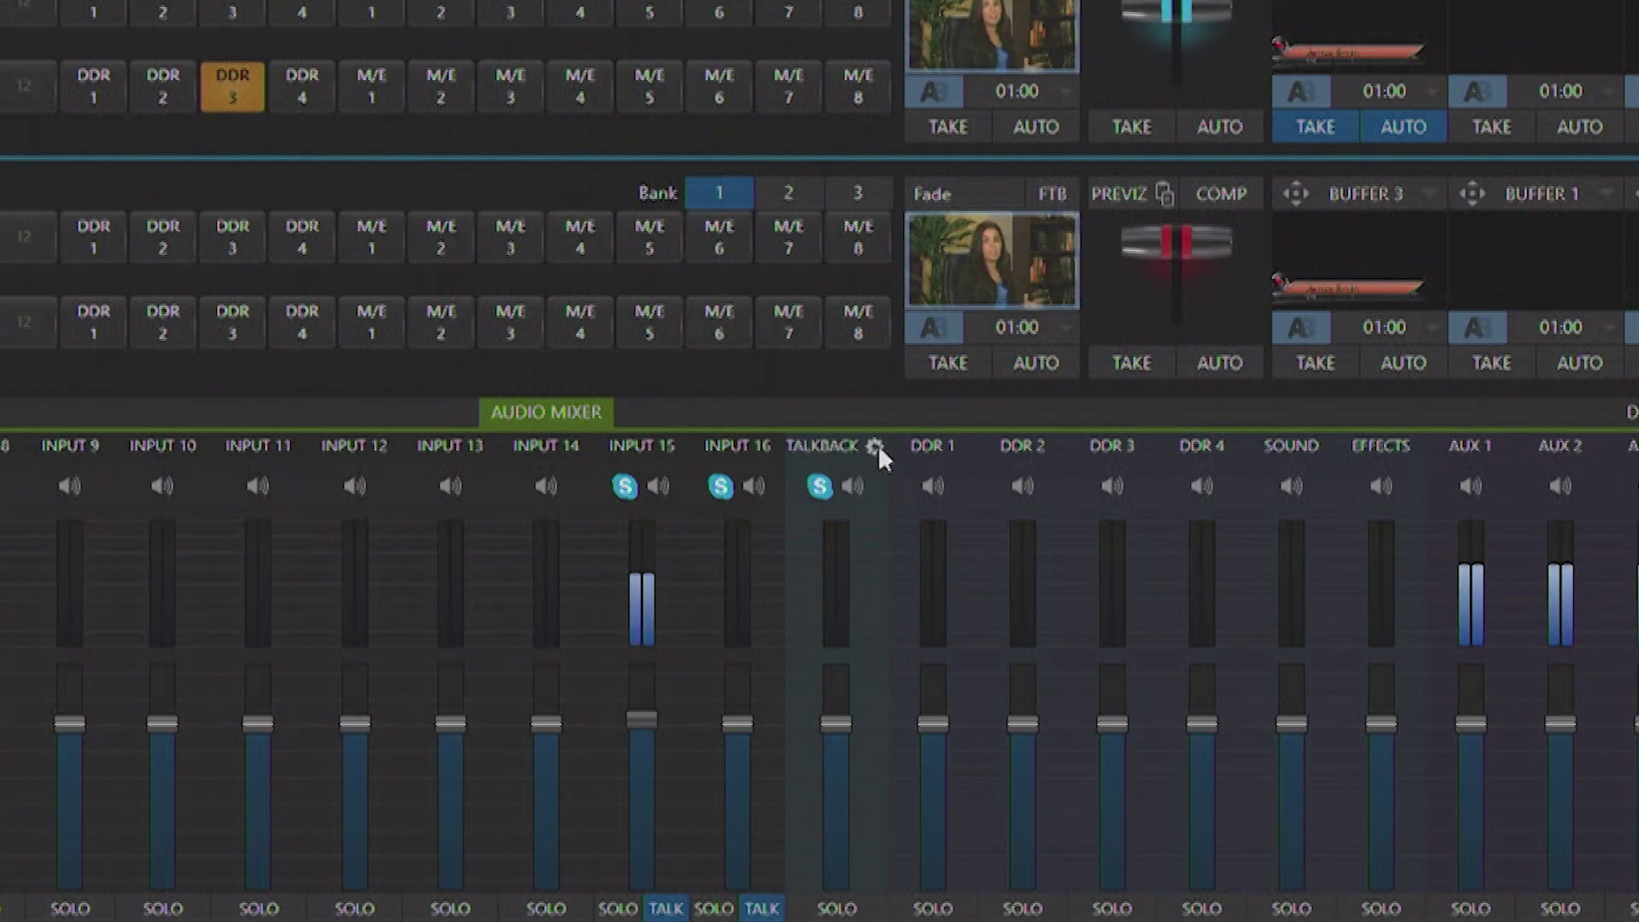
left_click(878, 444)
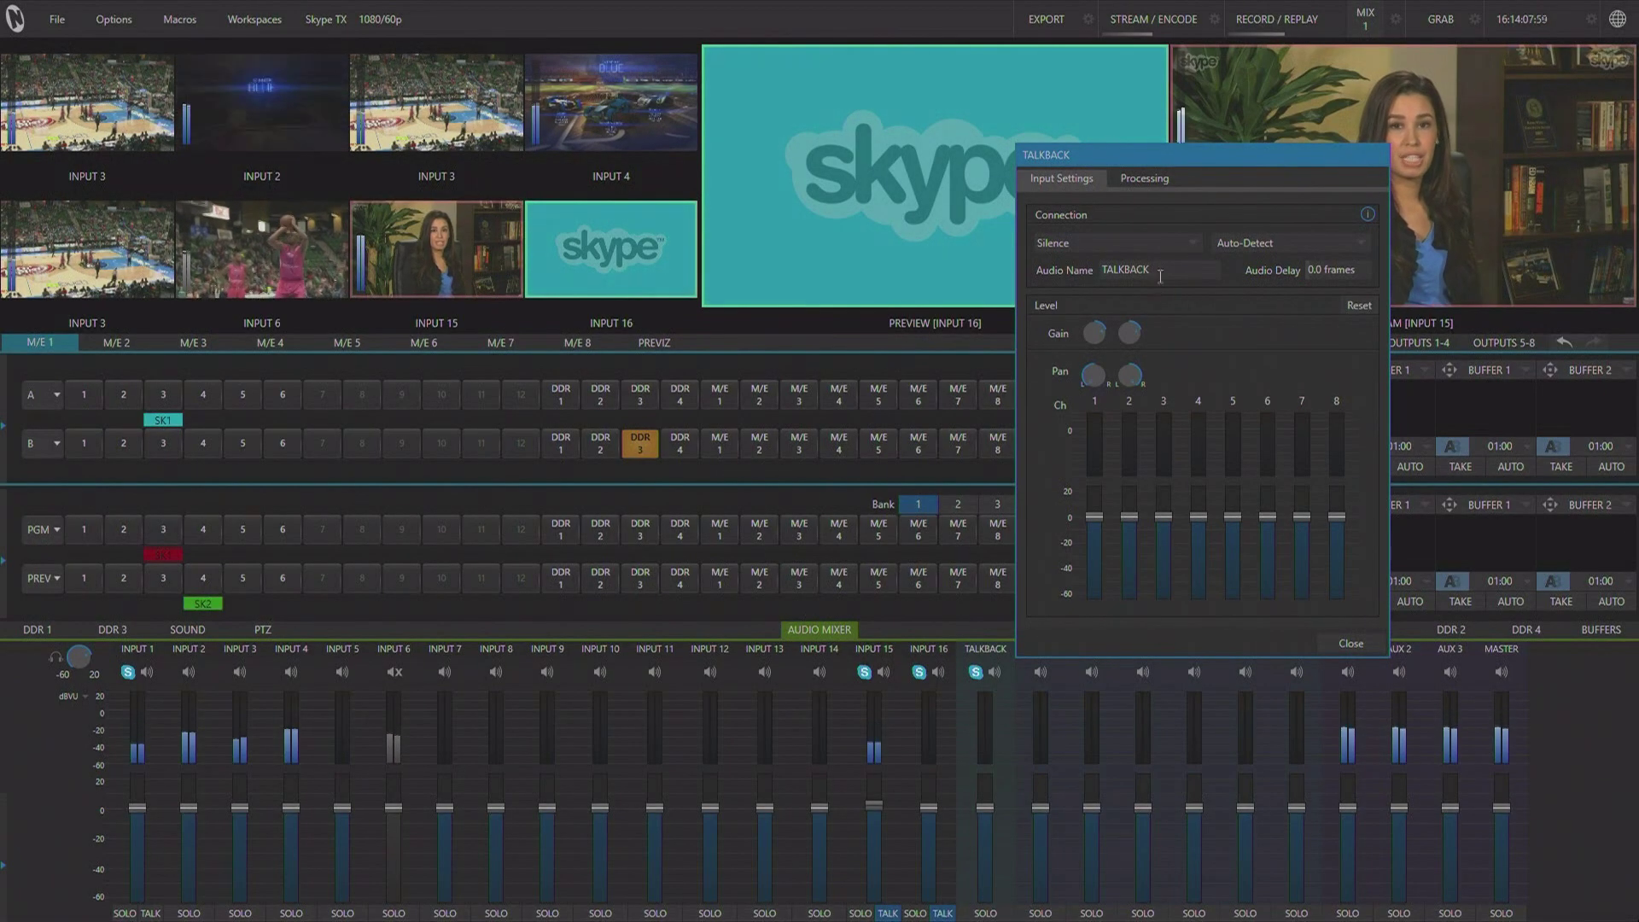
left_click(1187, 244)
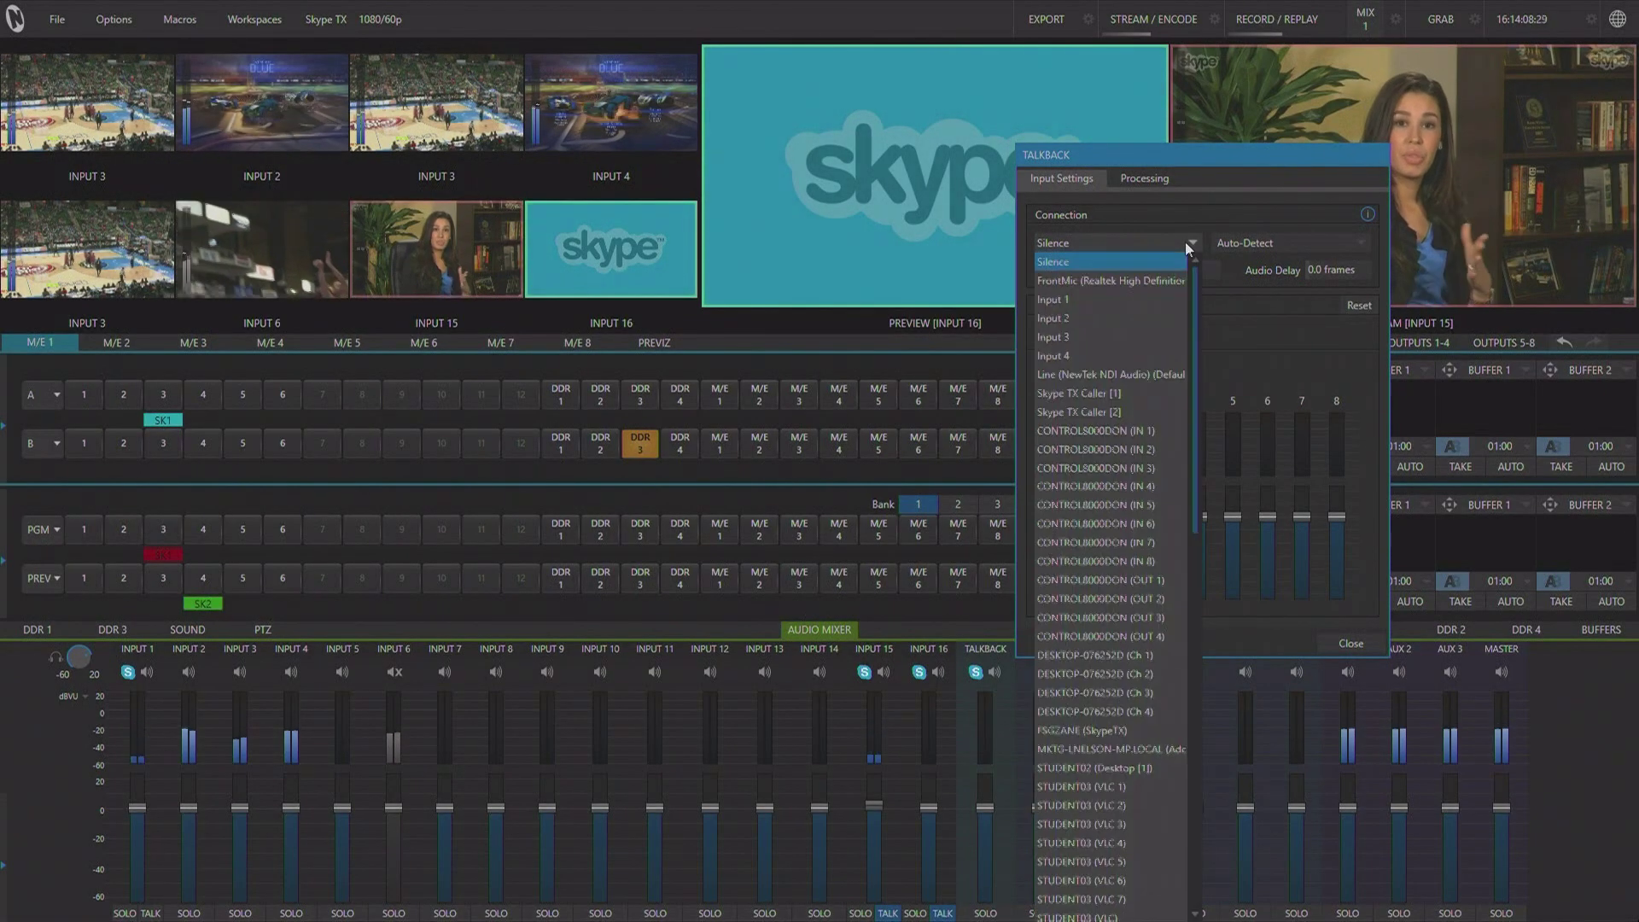
left_click(1095, 300)
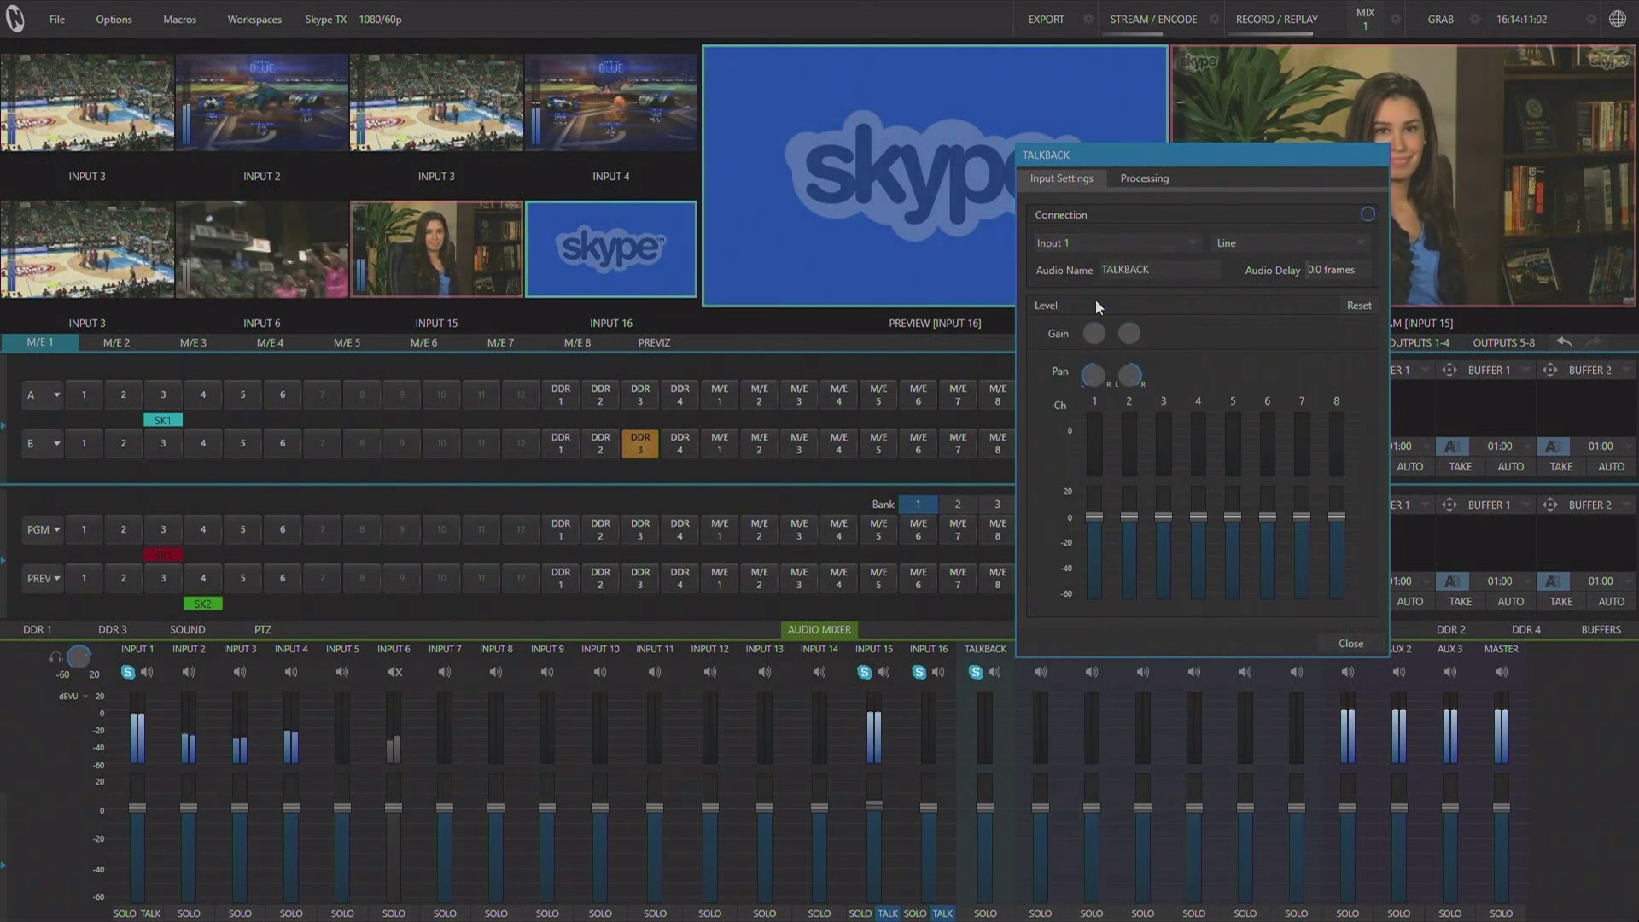
left_click(1354, 642)
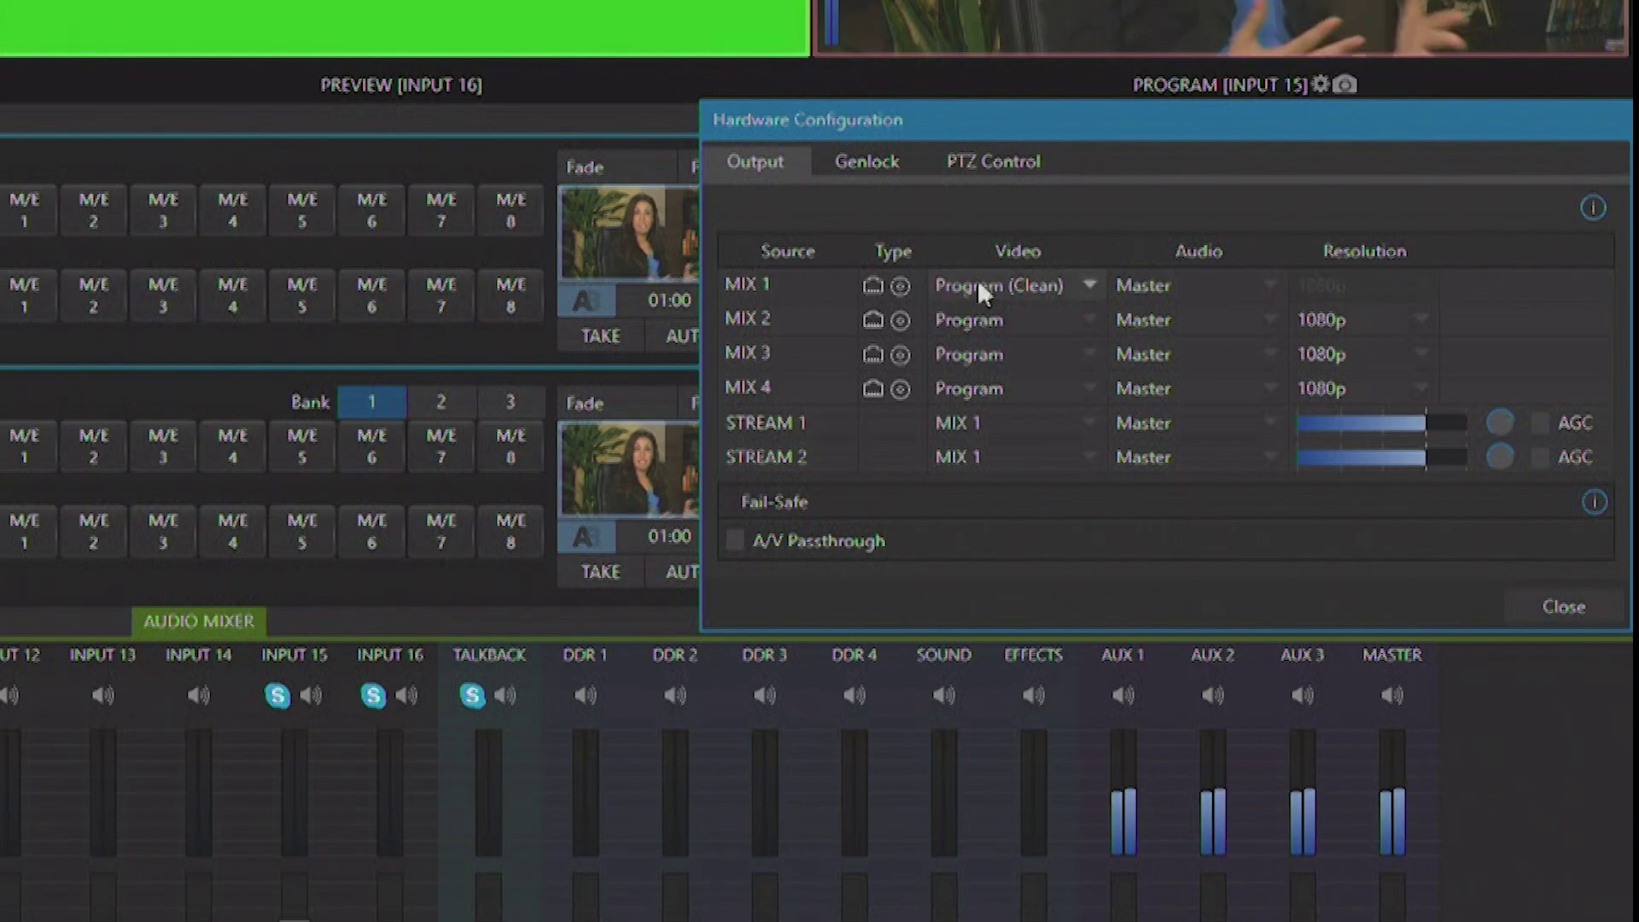
Keep MIX 1's output video set to Program (Clean)
left_click(1068, 282)
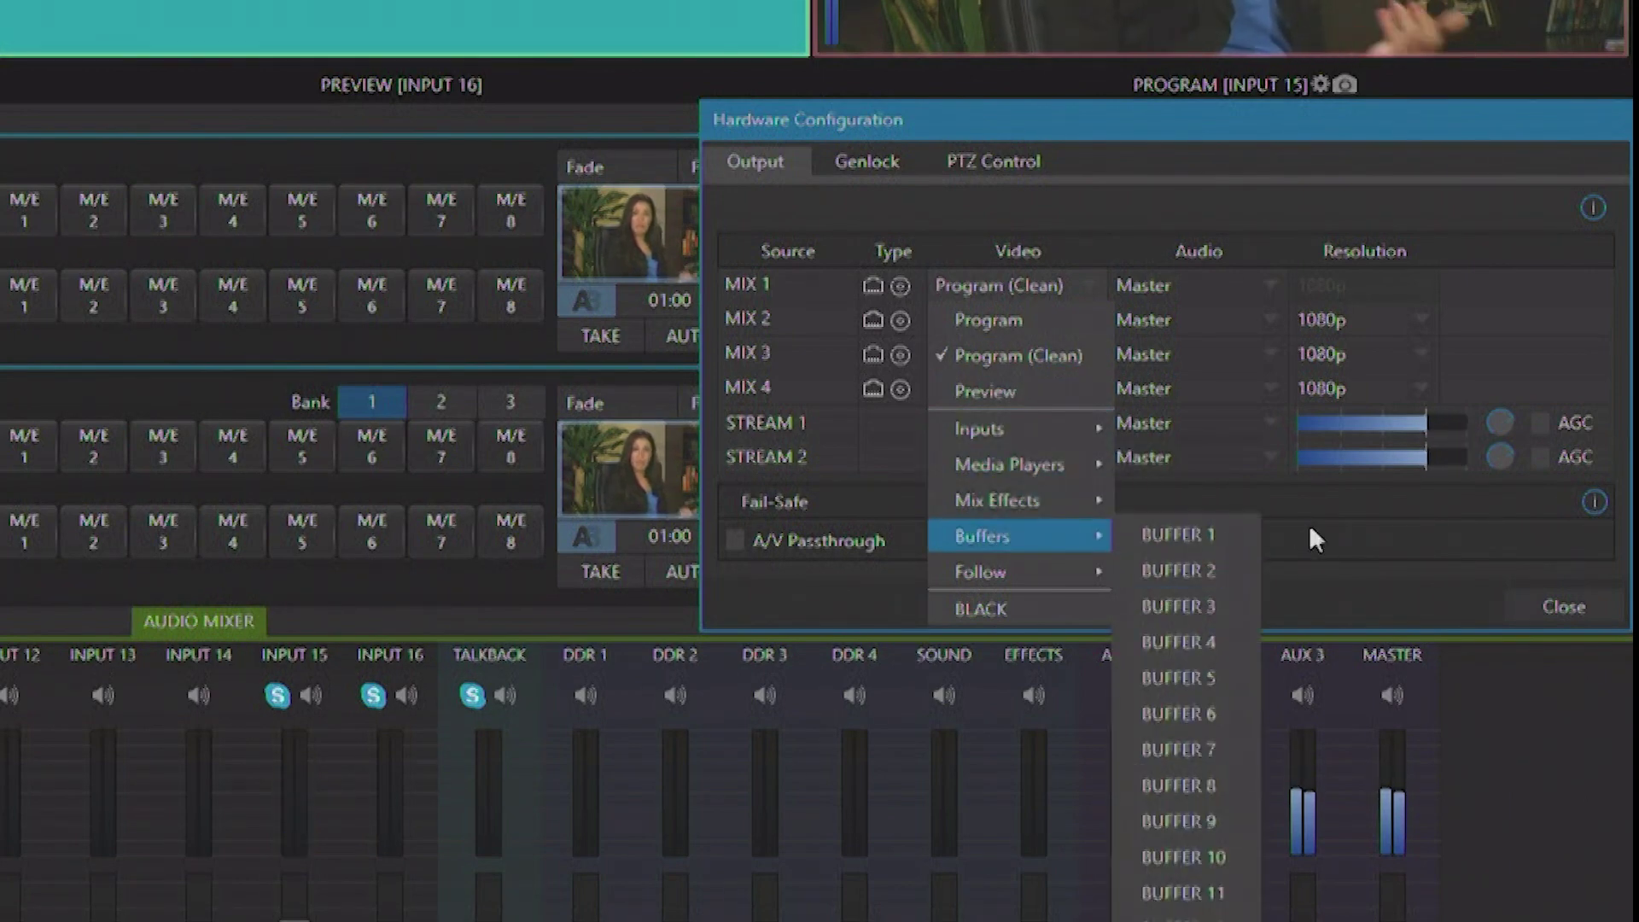
left_click(1364, 541)
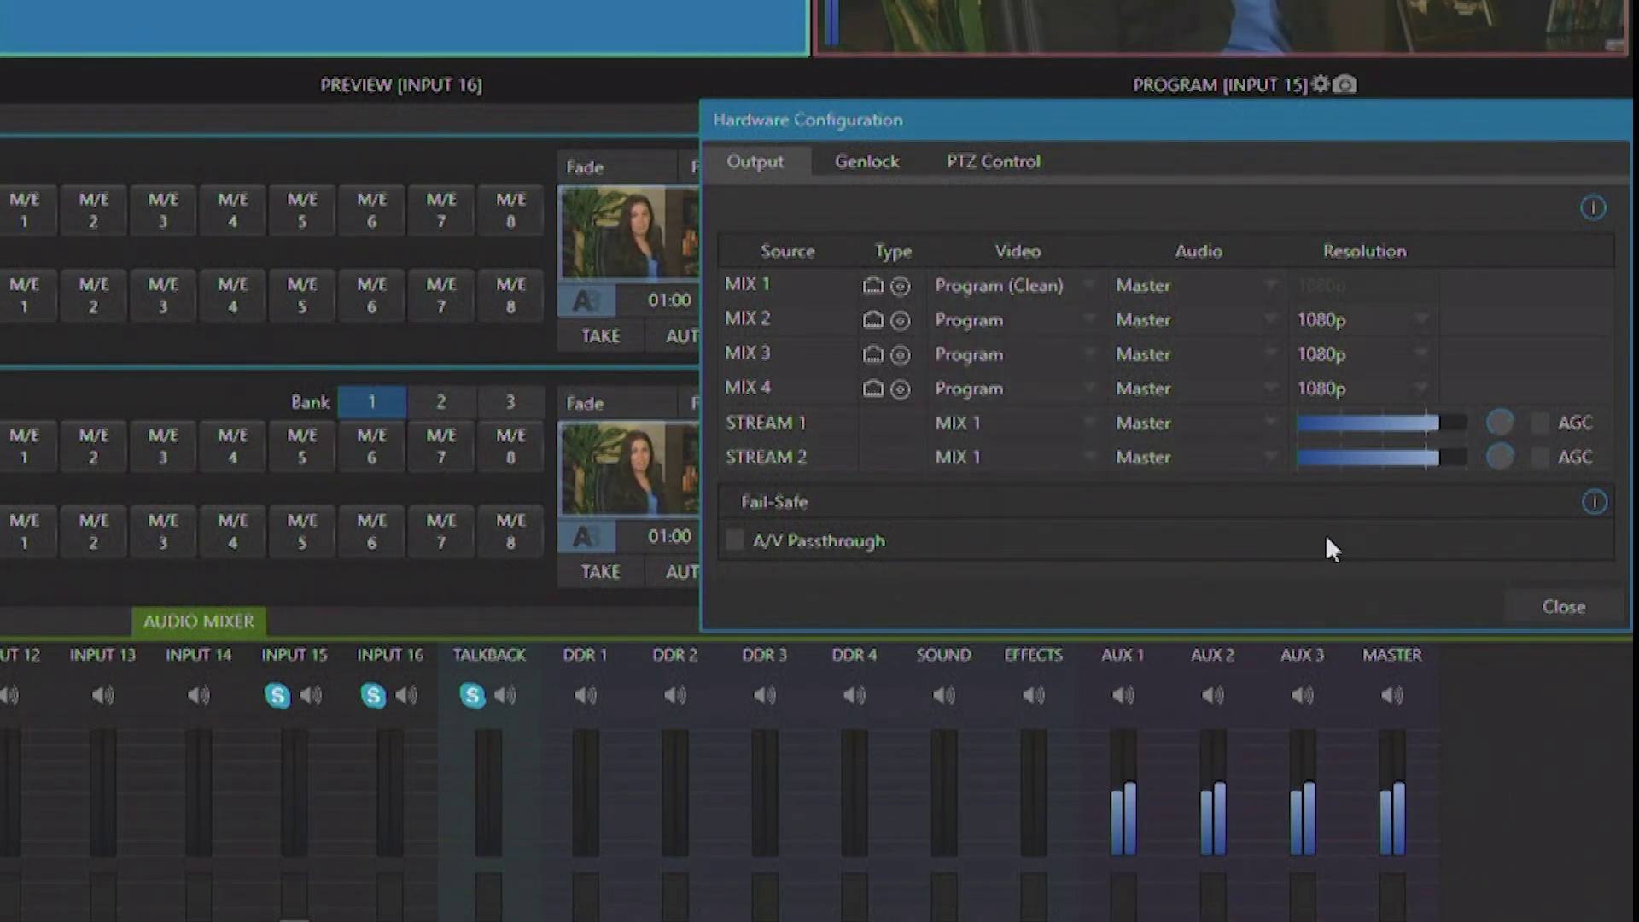